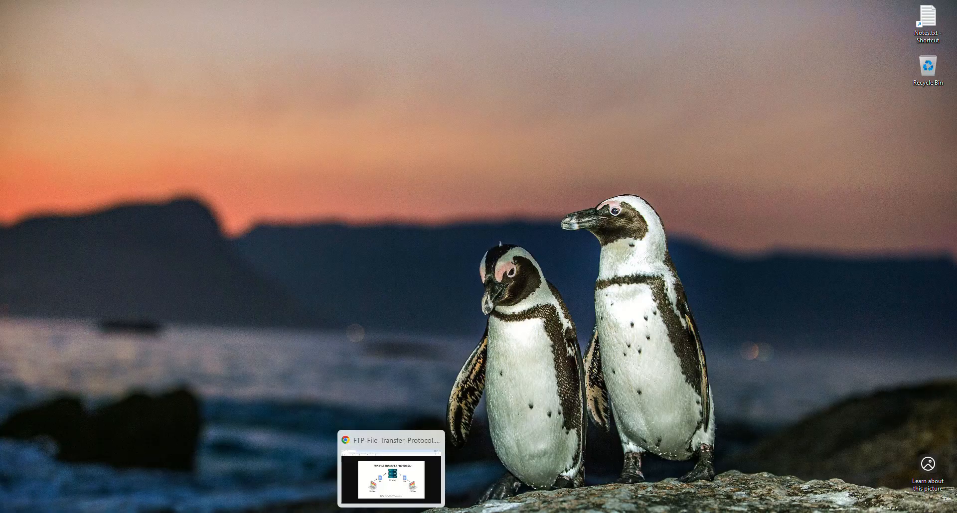
View the FTP file transfer diagram in Chrome and switch to Cisco Packet Tracer
click(391, 512)
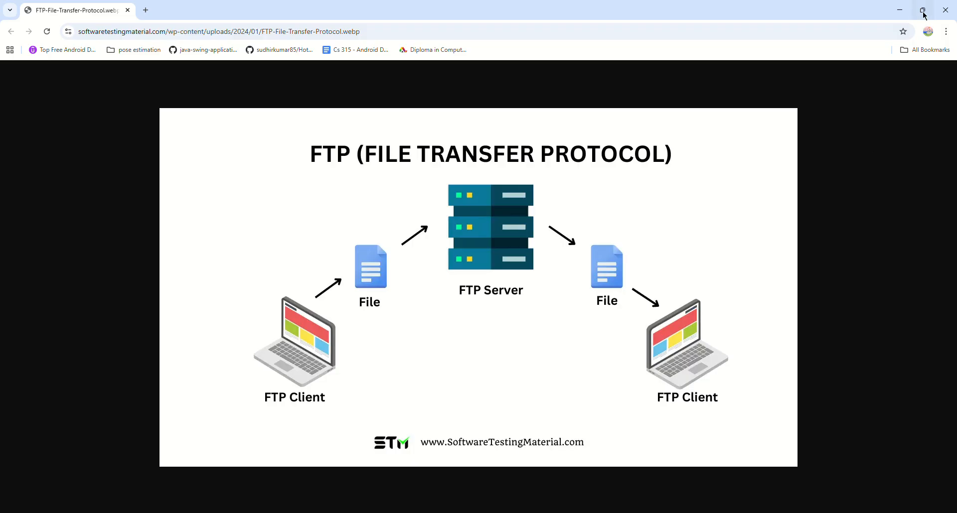
click(899, 10)
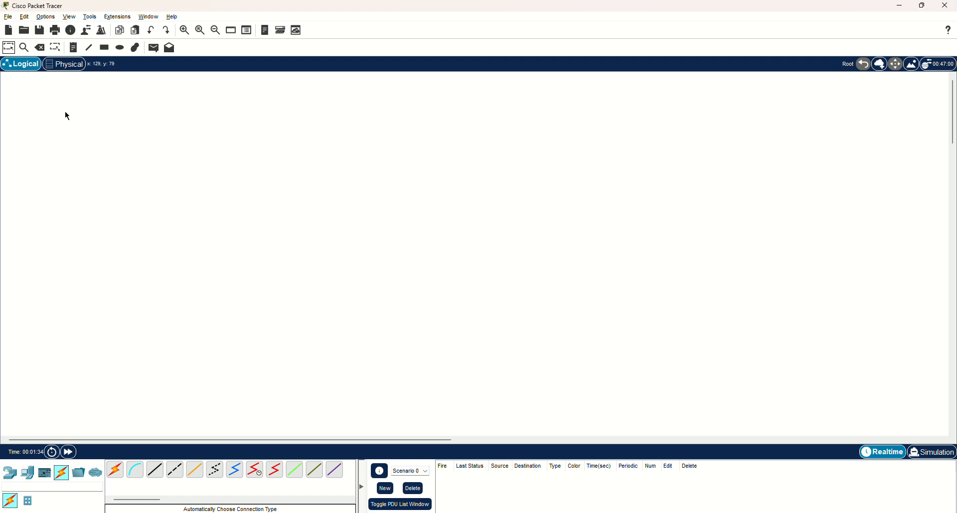
Place three PCs in a vertical column near the middle of the logical workspace
click(27, 472)
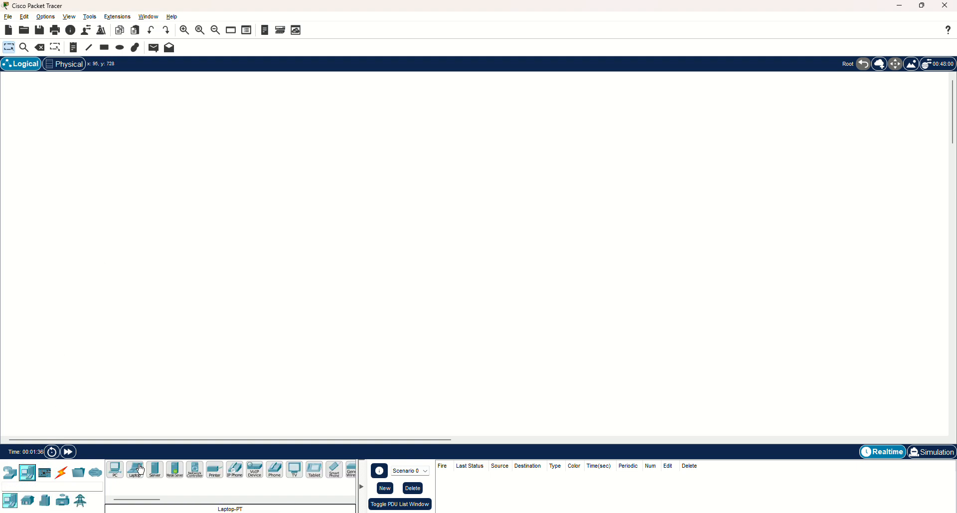
click(115, 470)
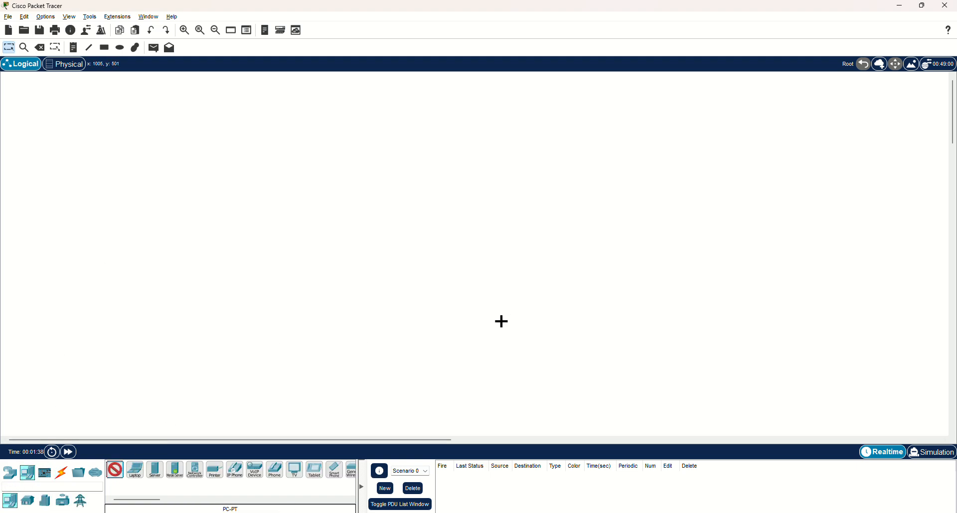
click(501, 322)
click(506, 256)
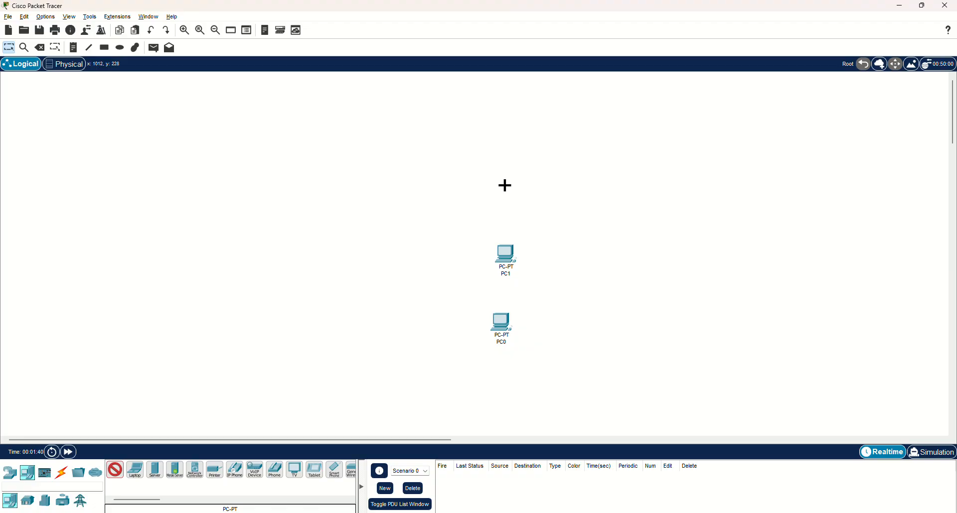
click(505, 185)
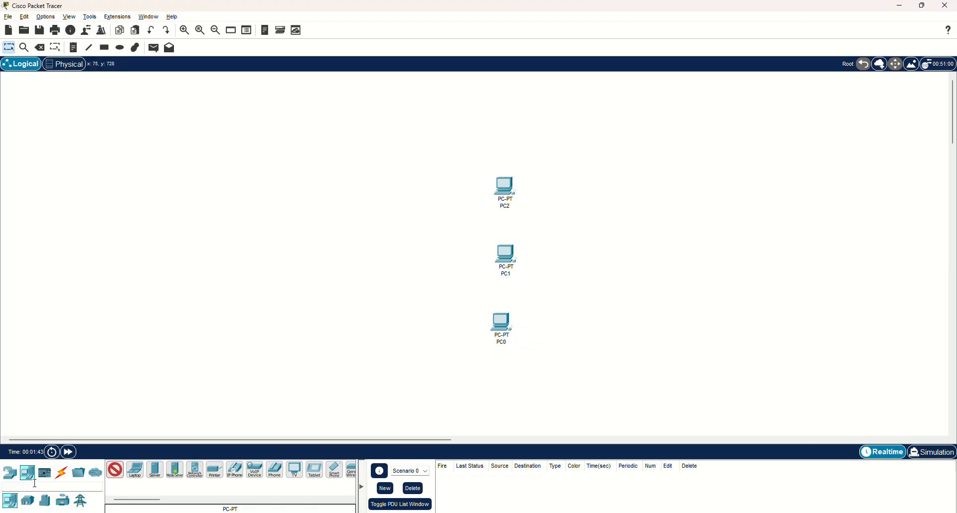
Add a 2960 switch to the left of the middle PC
click(10, 472)
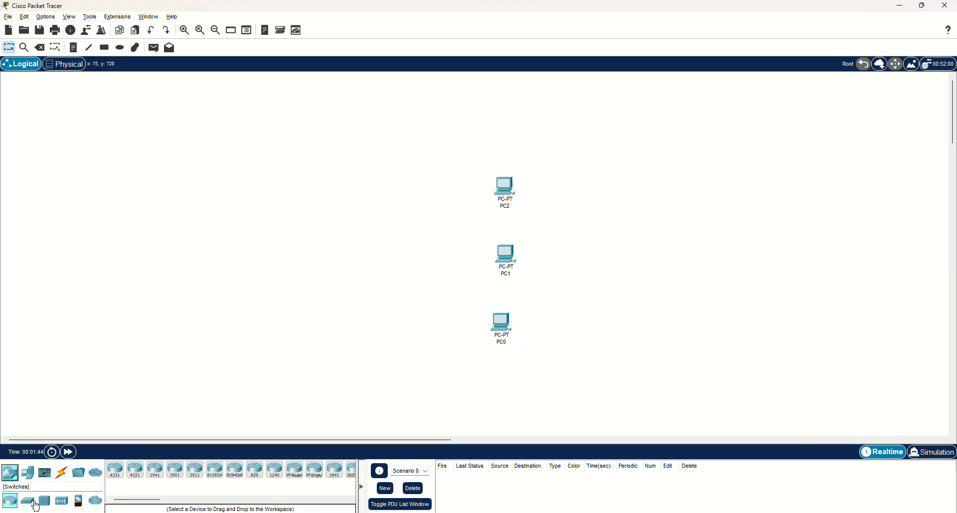
click(34, 503)
click(115, 470)
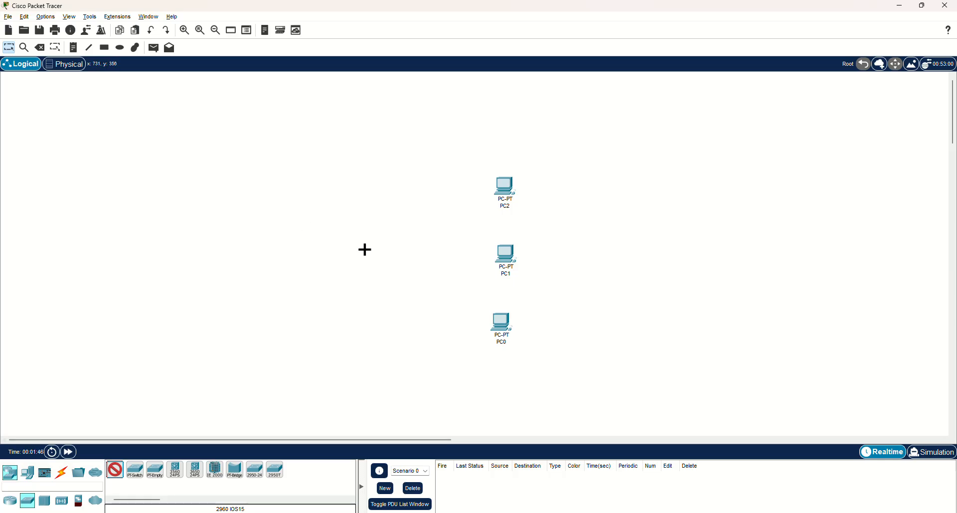
click(391, 250)
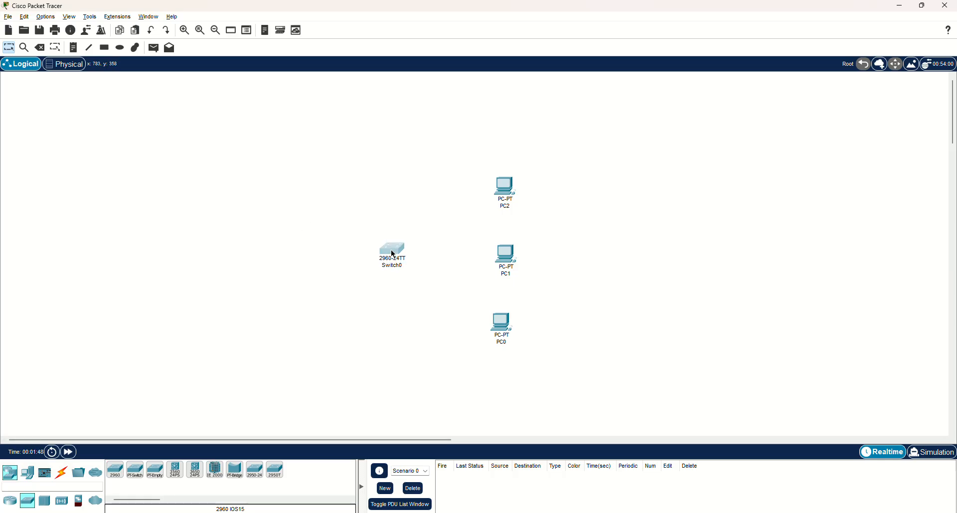
Add two generic servers left of the switch, one above it and one below it
click(28, 480)
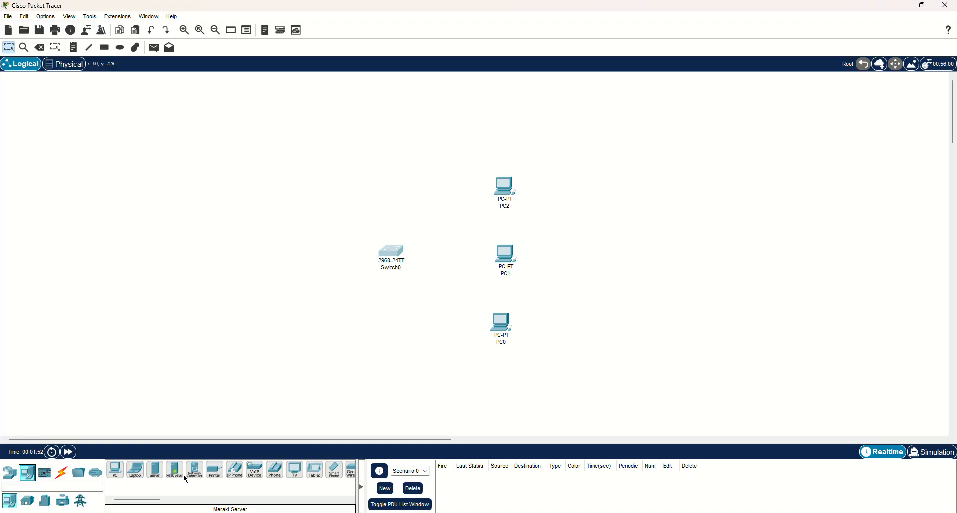
click(155, 473)
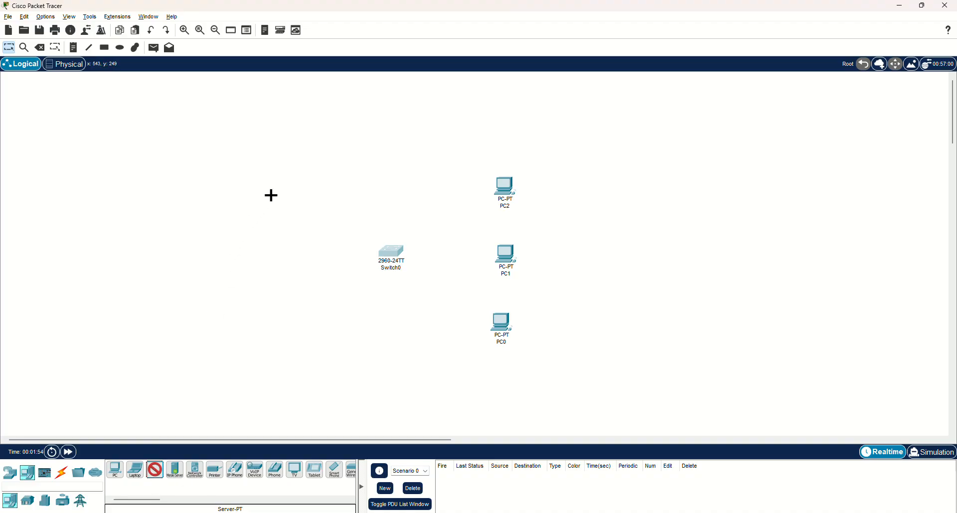
click(277, 172)
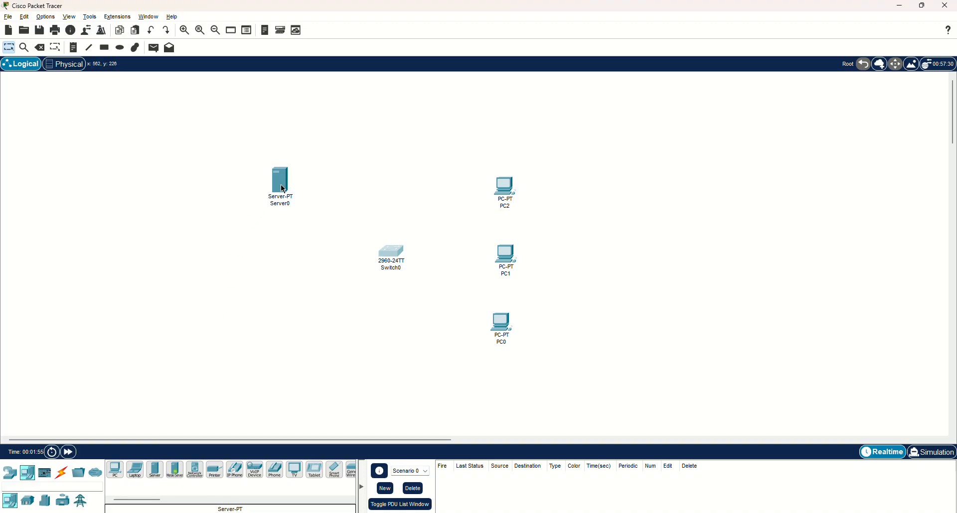
click(154, 471)
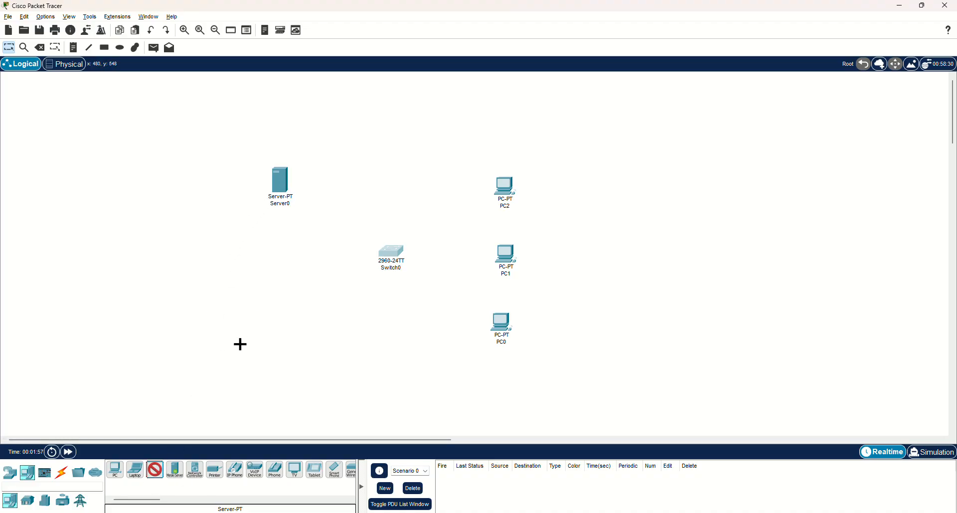
click(283, 302)
Adjust the positions of the switch and both servers so they line up evenly, nudging them slightly to the right
drag(292, 302, 290, 315)
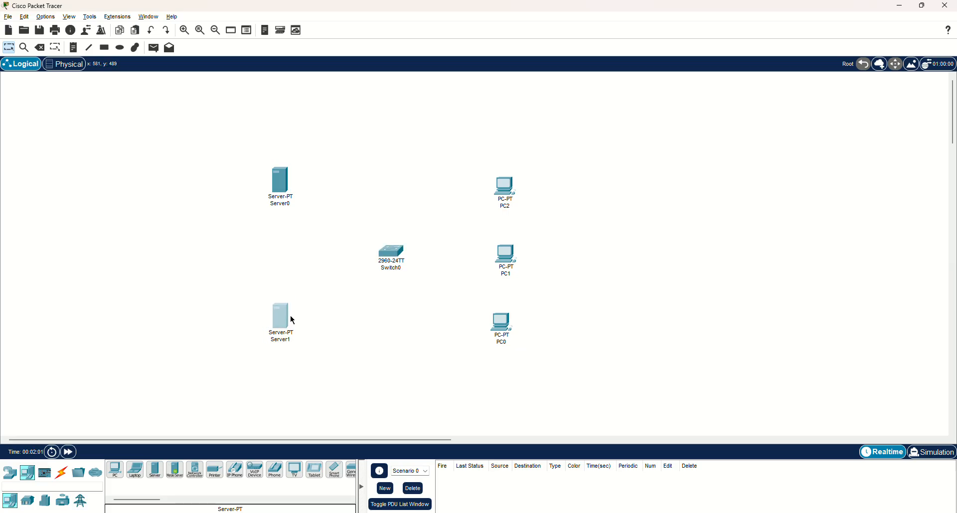
drag(397, 255, 402, 260)
drag(283, 321, 292, 319)
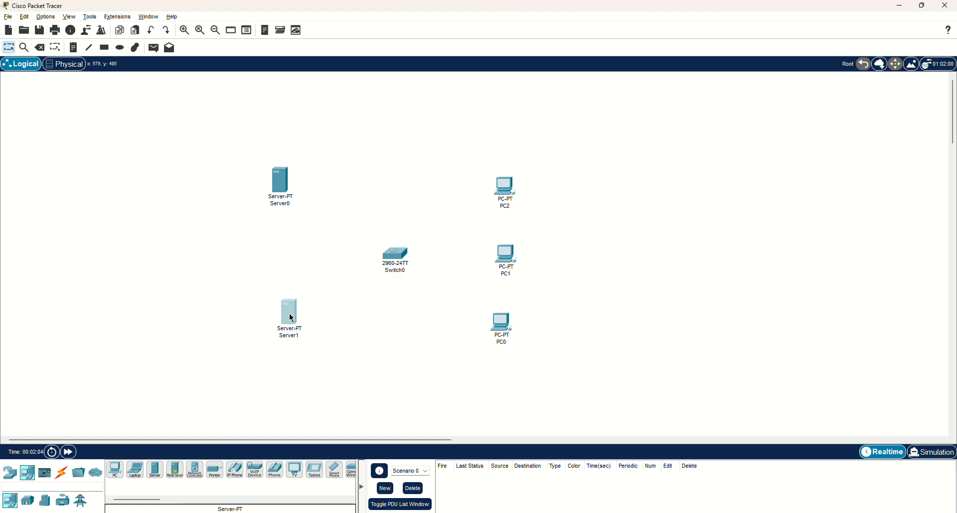
drag(283, 193, 294, 194)
Rename the upper server FTP and the lower server DNS
click(293, 206)
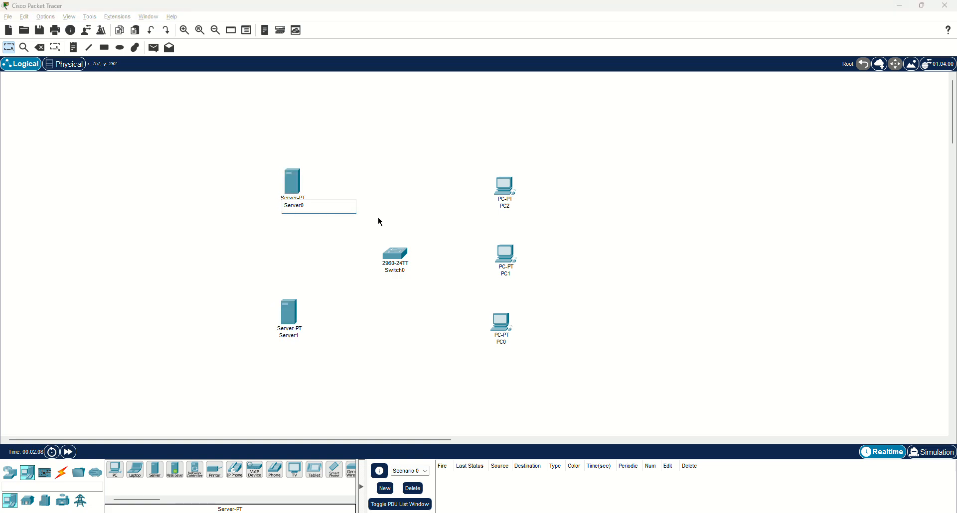
key(ctrl+a)
text(FT)
click(380, 222)
click(288, 336)
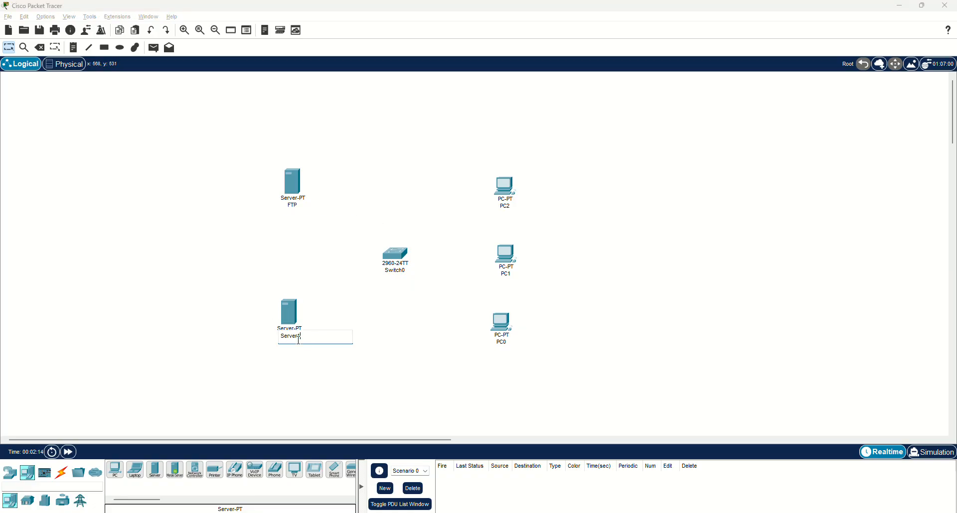
key(BackSpace)
key(BackSpace)
key(BackSpace)
key(BackSpace)
key(BackSpace)
text(DNS)
Rename the uppermost PC cau and the middle PC student
click(508, 207)
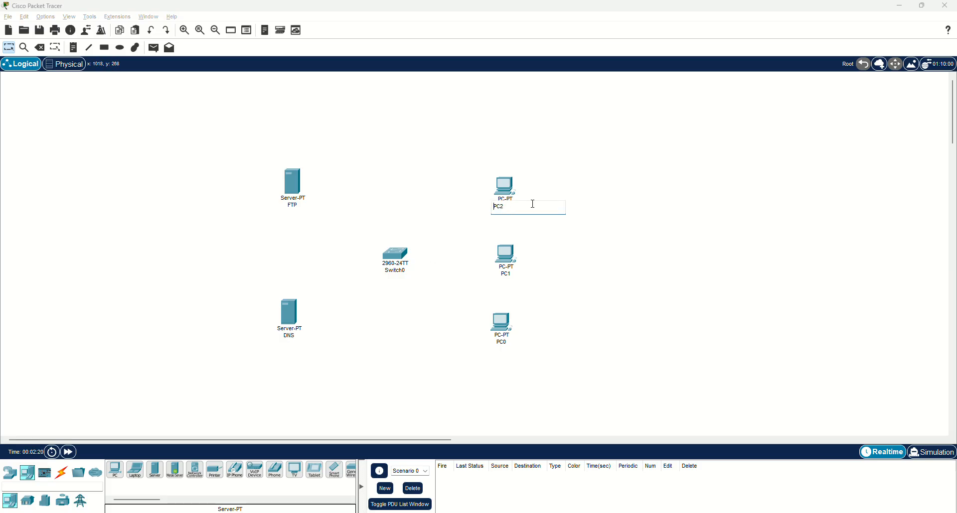
key(BackSpace)
key(BackSpace)
key(BackSpace)
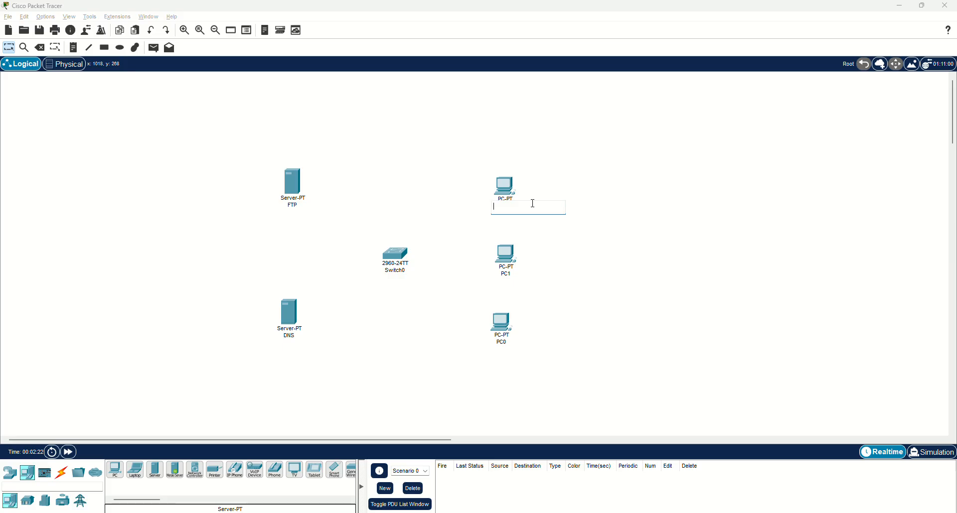
text(cau)
key(Return)
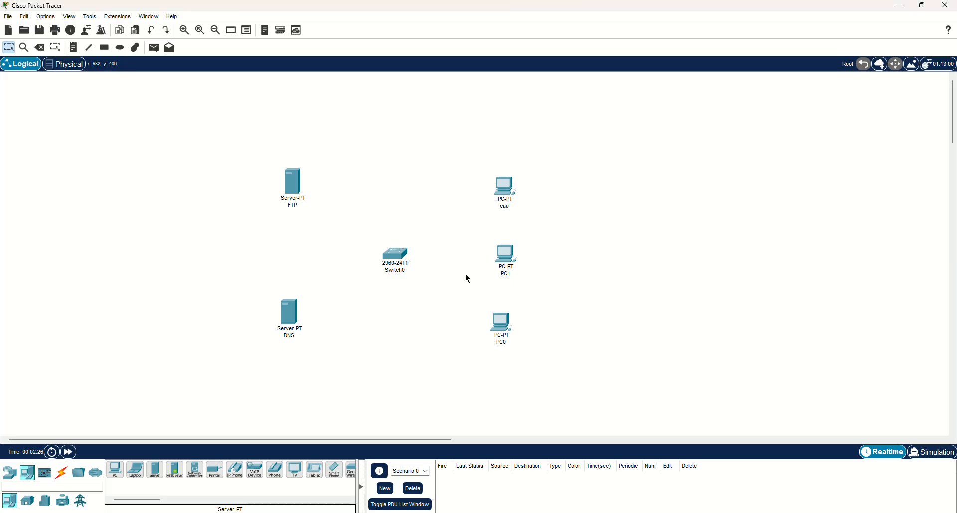
click(507, 274)
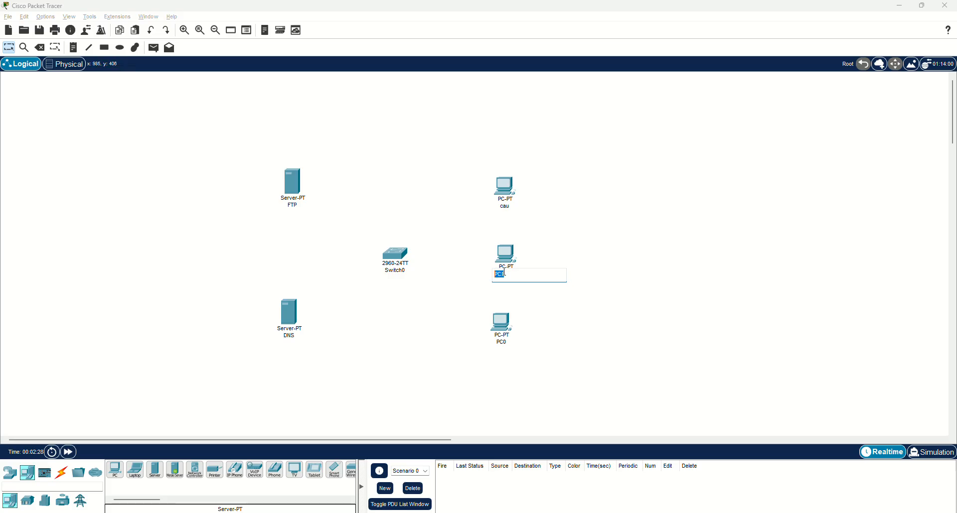
text(student)
key(Return)
Rename the lowest PC staff
click(503, 342)
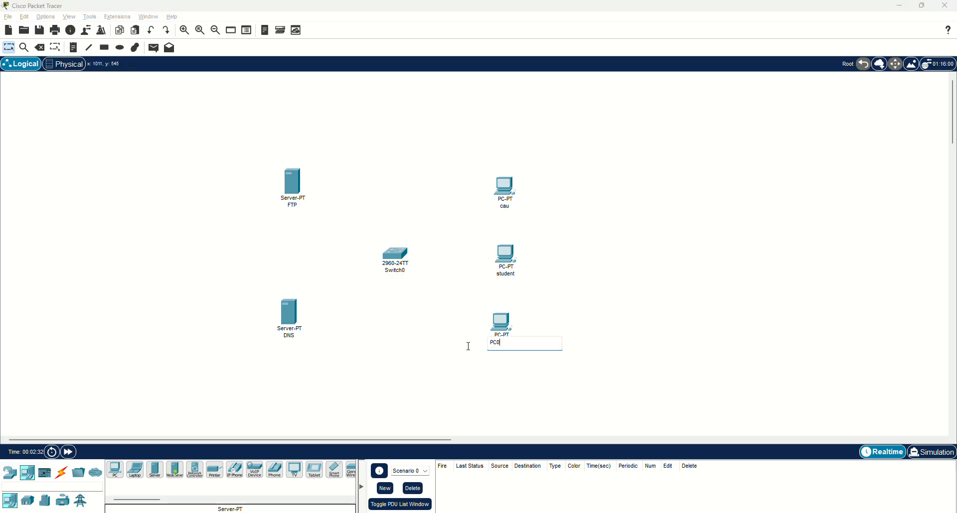
key(BackSpace)
key(BackSpace)
key(BackSpace)
text(sta)
key(Return)
Shift the three PCs together slightly to the right and clear the selection
drag(473, 169, 554, 352)
drag(511, 328, 520, 333)
click(536, 321)
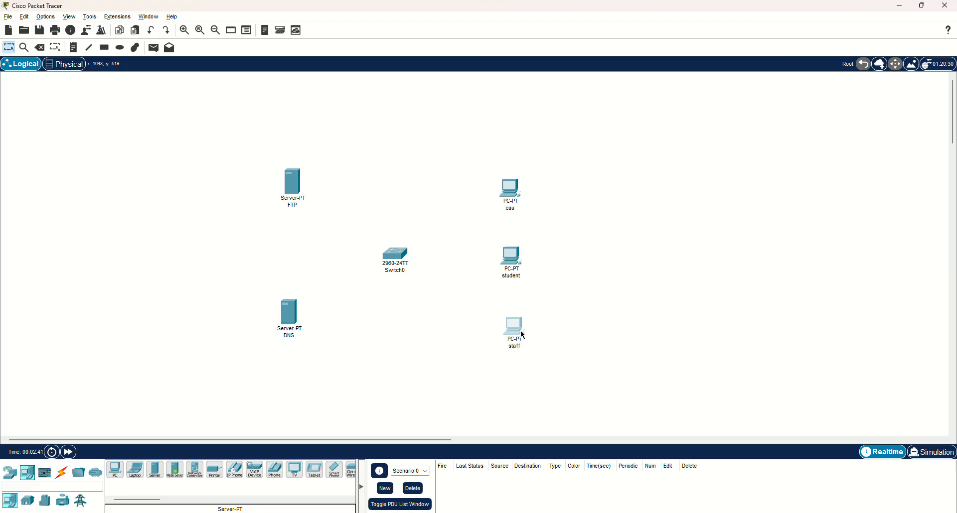
Connect the staff, student and cau PCs to the switch using the automatic connection type
click(64, 473)
click(116, 471)
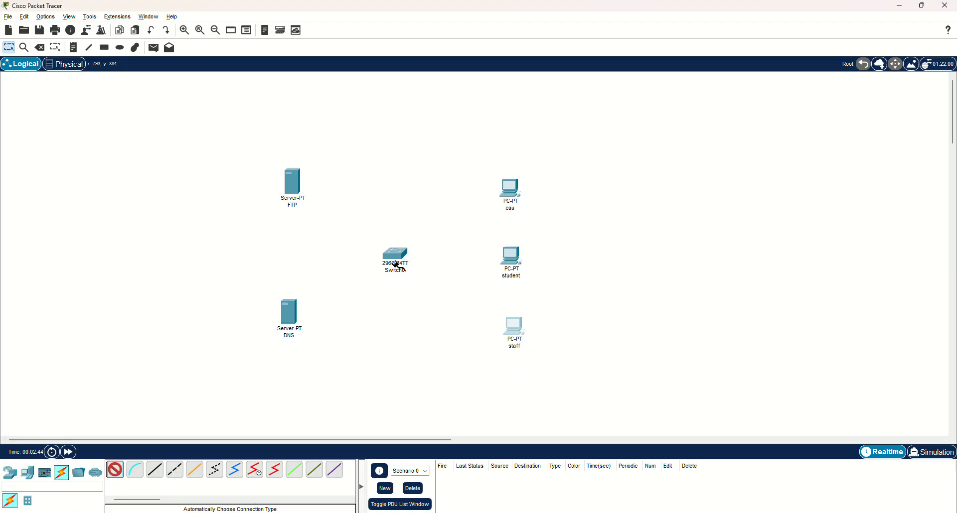
click(507, 325)
click(403, 255)
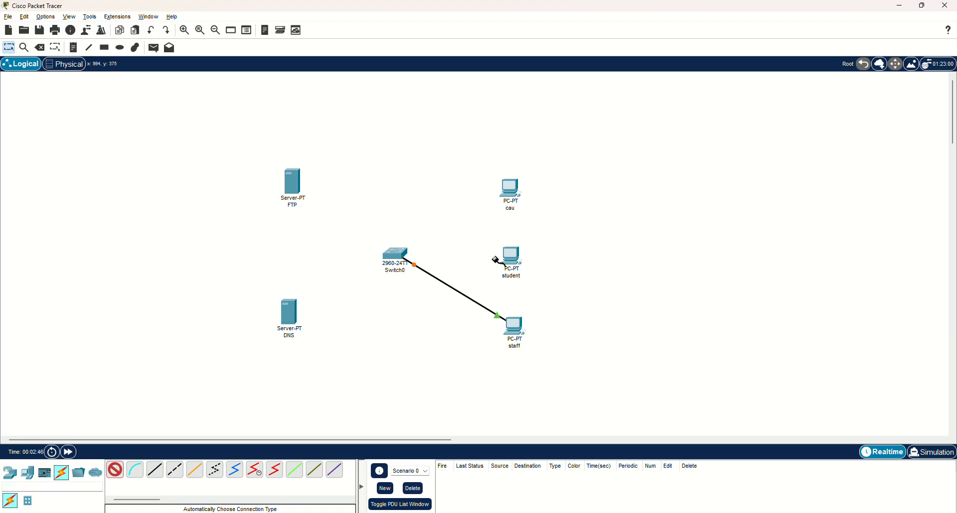
click(504, 257)
click(501, 192)
click(393, 254)
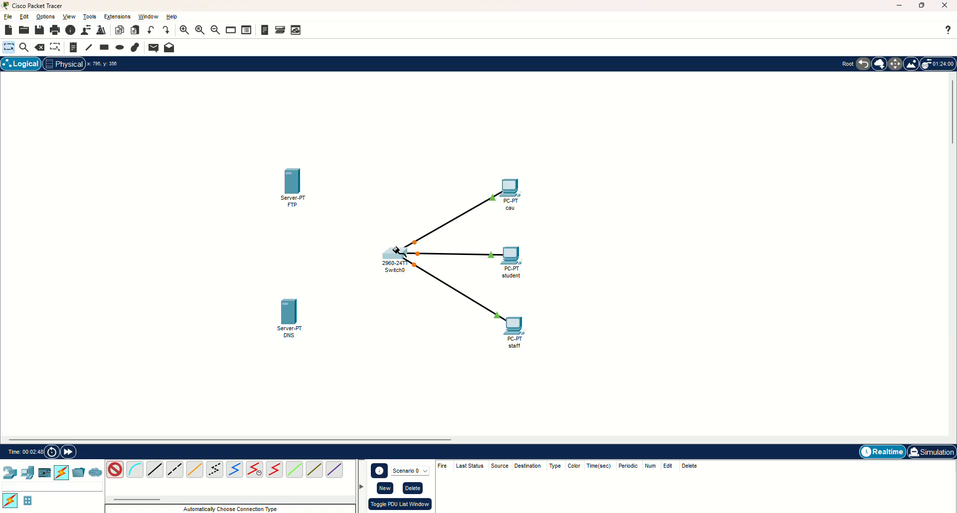
Connect the FTP and DNS servers to the switch with automatically chosen cables
click(292, 185)
click(394, 255)
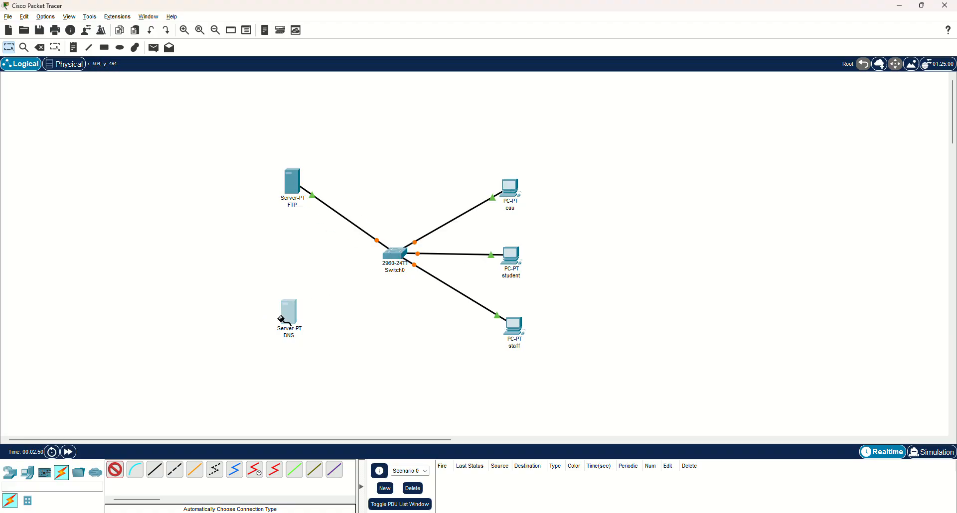
click(281, 319)
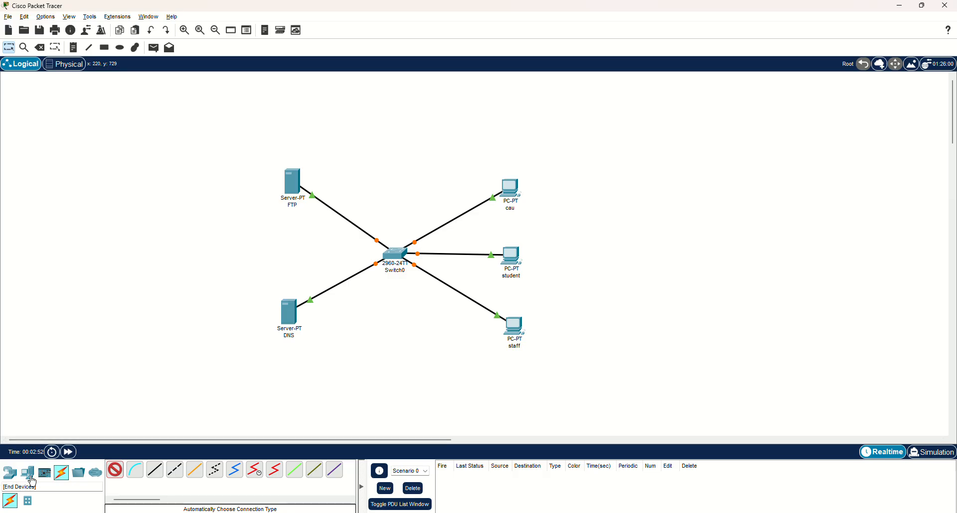
View the Corporate Office inside Home City in the physical workspace and return to the logical topology
click(76, 65)
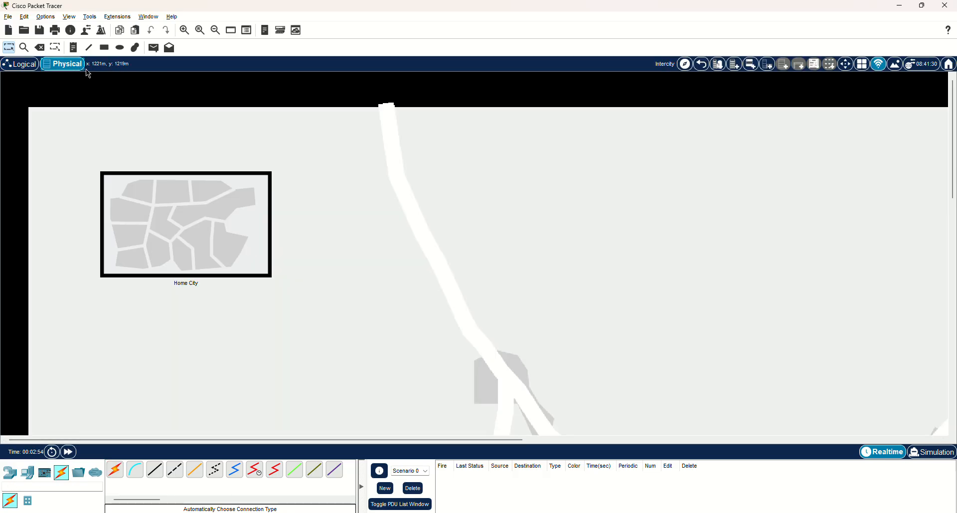
click(214, 212)
click(157, 166)
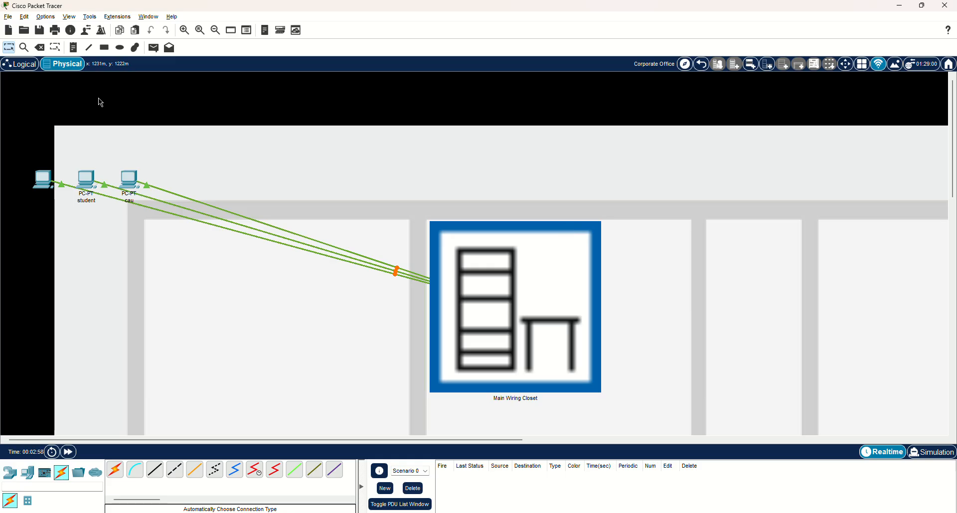
click(33, 66)
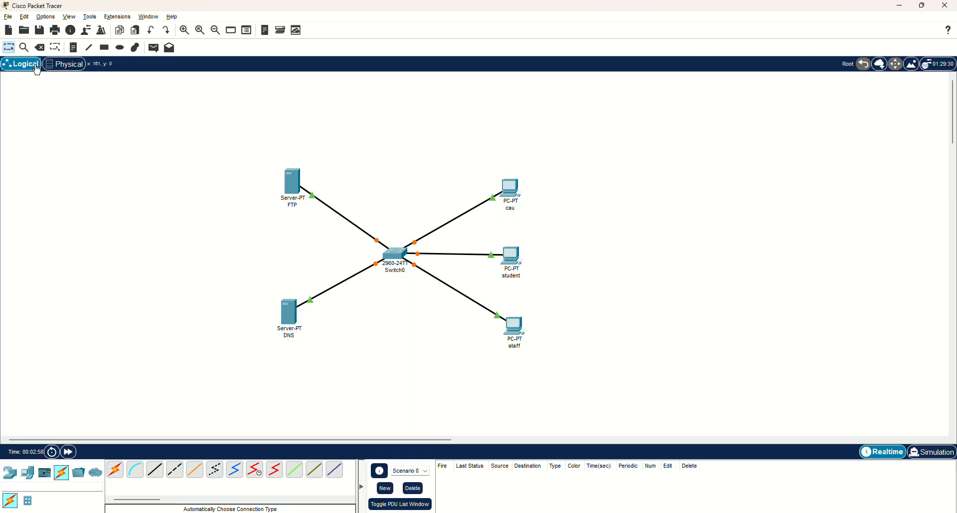
Move the staff, student and cau PCs into the Main Wiring Closet in the physical workspace's location tree
click(73, 68)
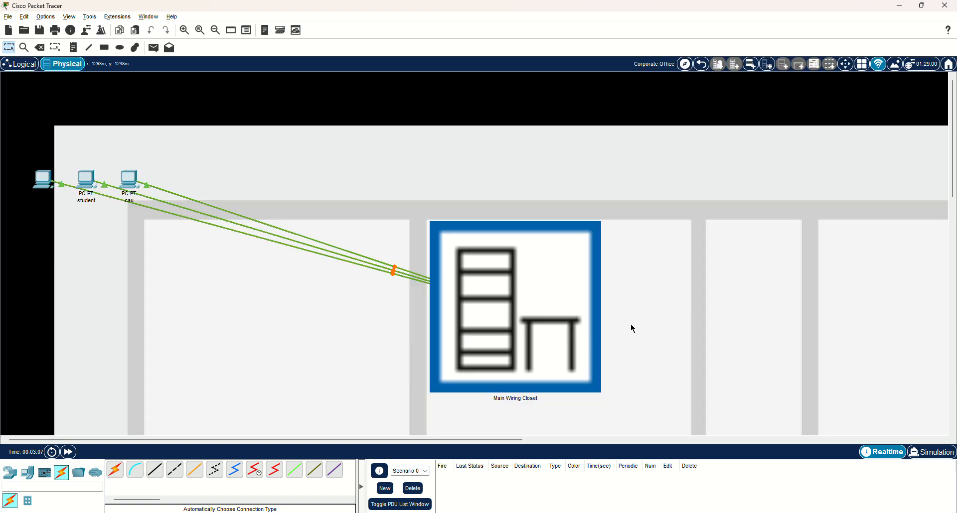
click(533, 272)
click(684, 64)
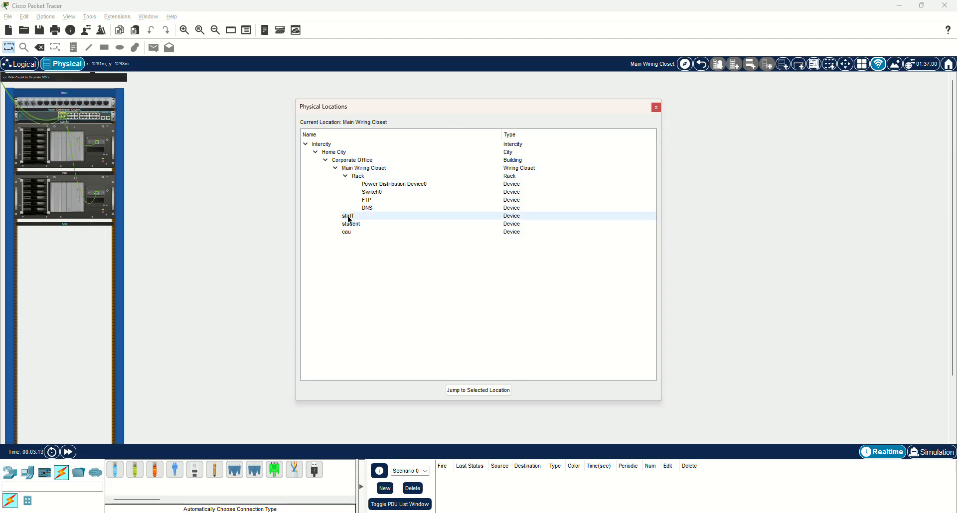
click(368, 169)
drag(365, 167, 365, 168)
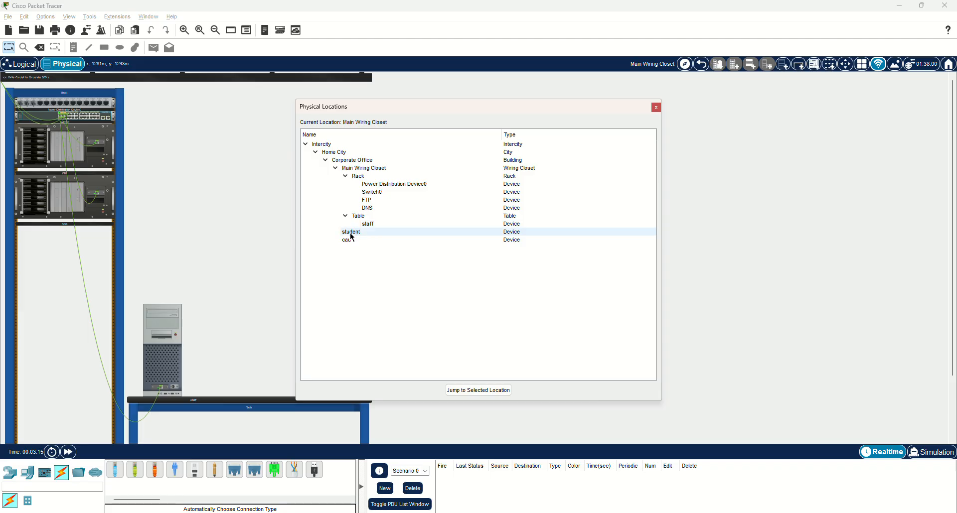
drag(350, 232, 368, 169)
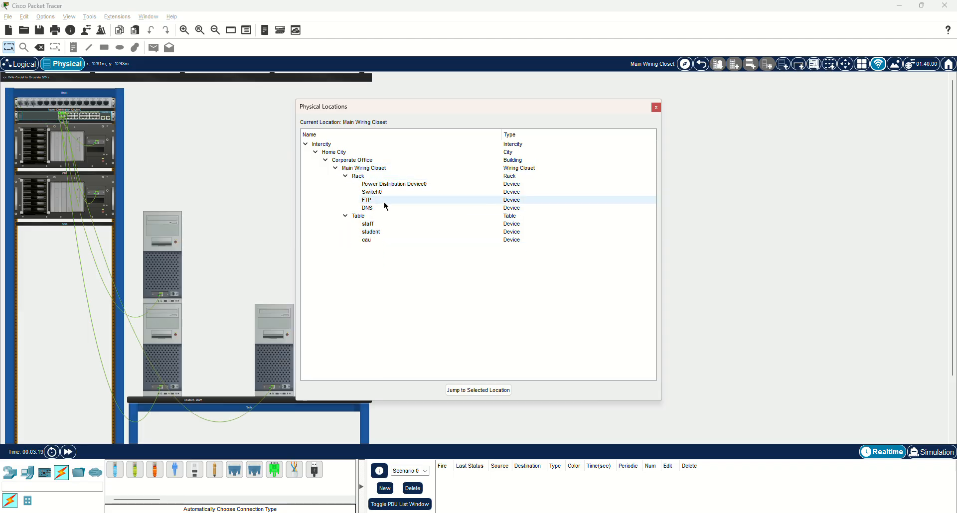
Add a second table to the Main Wiring Closet and place the student PC on it
click(655, 107)
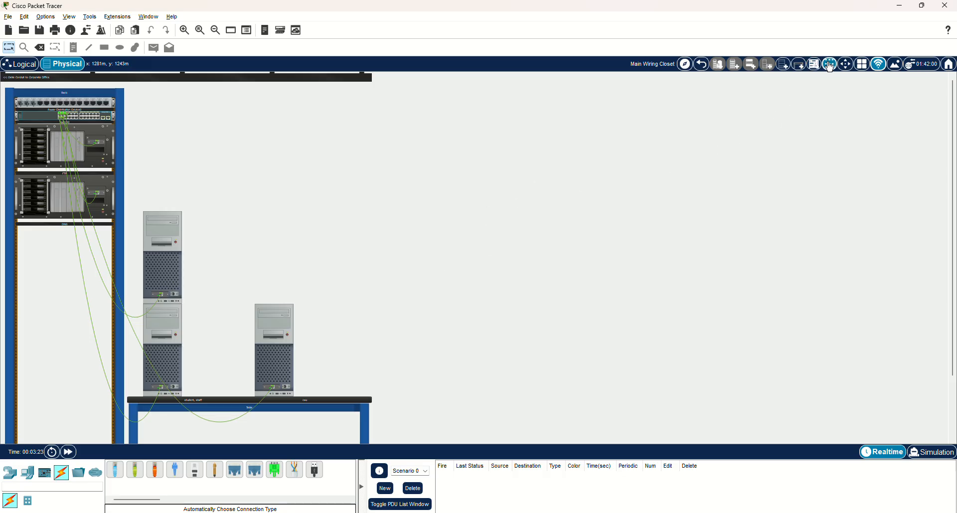
click(798, 64)
scroll(309, 247, down, 2)
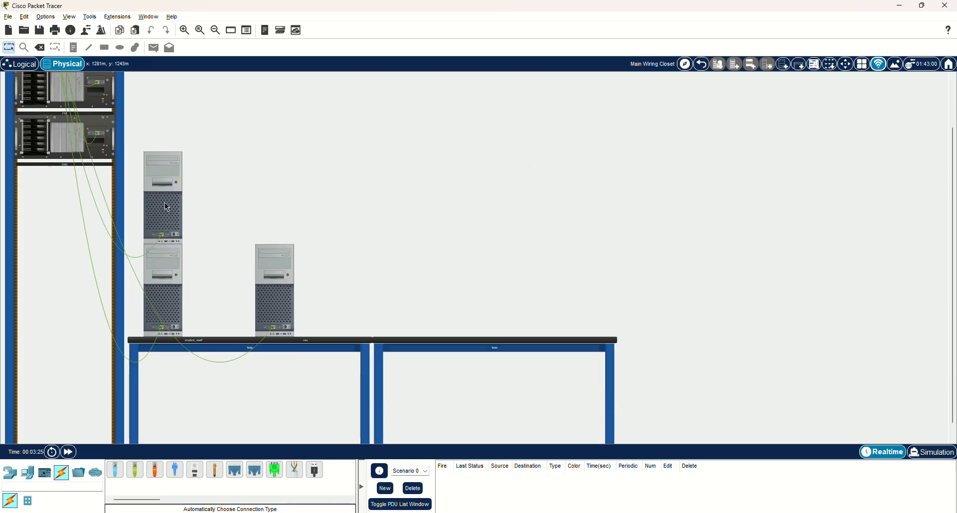
drag(164, 202, 450, 244)
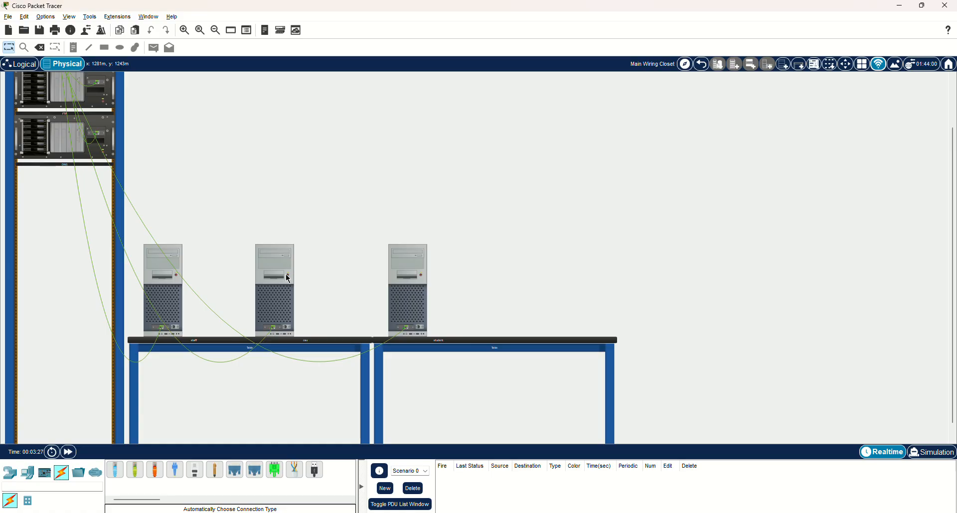
Move the staff PC off the first table to the space beneath it and return to the logical topology
drag(178, 262, 179, 380)
scroll(101, 250, up, 2)
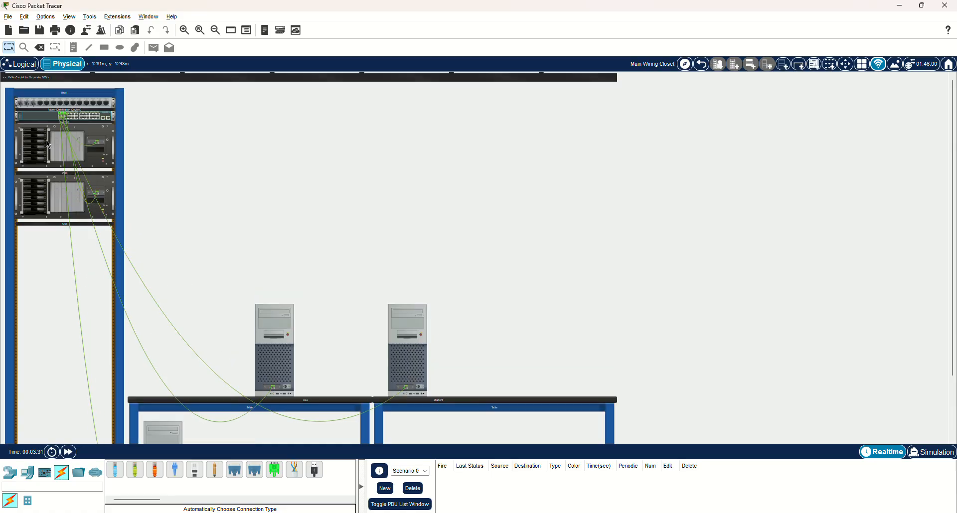
click(20, 64)
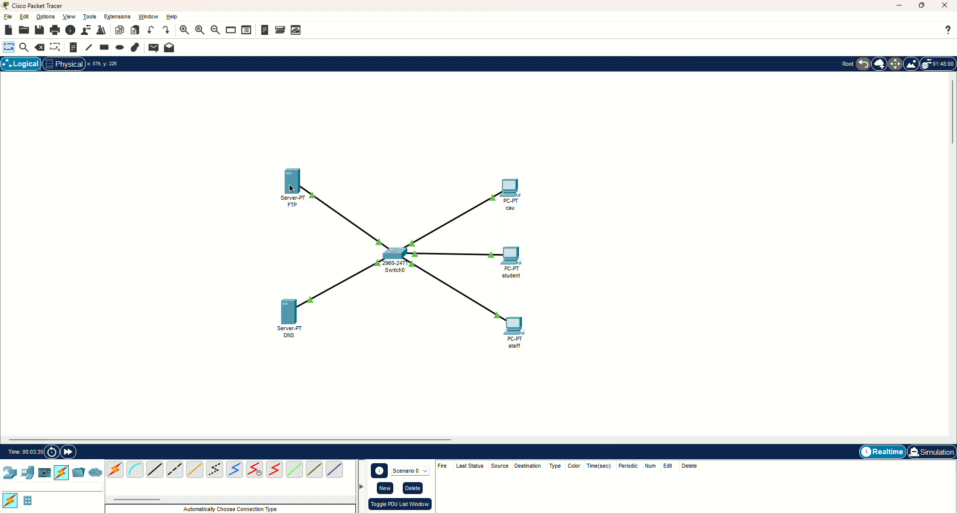
Assign the static IPv4 address 192.168.1.1 to the FTP server in its IP configuration
drag(292, 190, 291, 192)
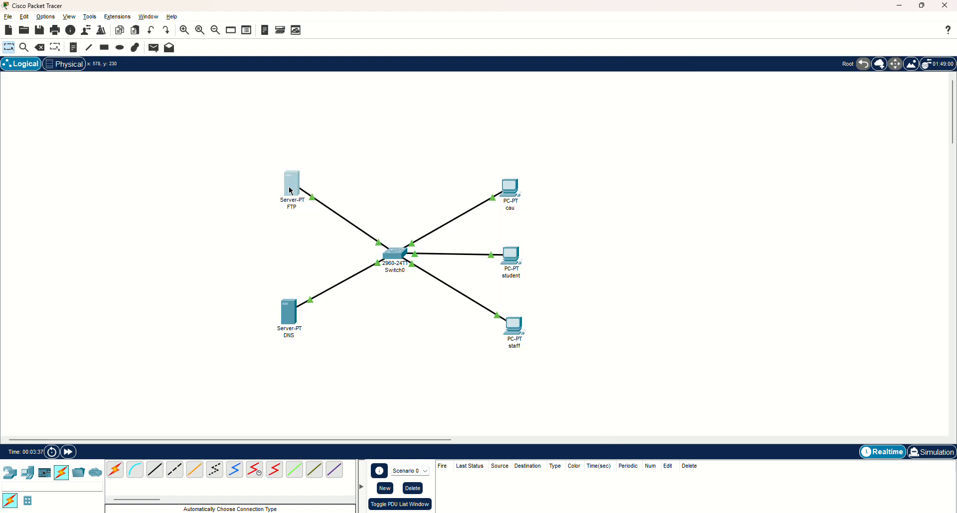
click(292, 192)
click(448, 133)
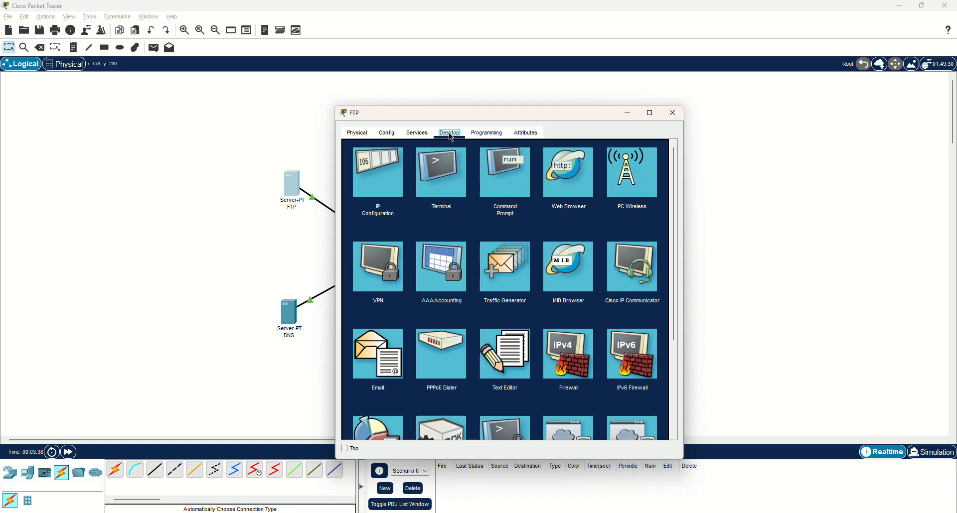
click(372, 171)
click(483, 191)
text(192.168.1.1)
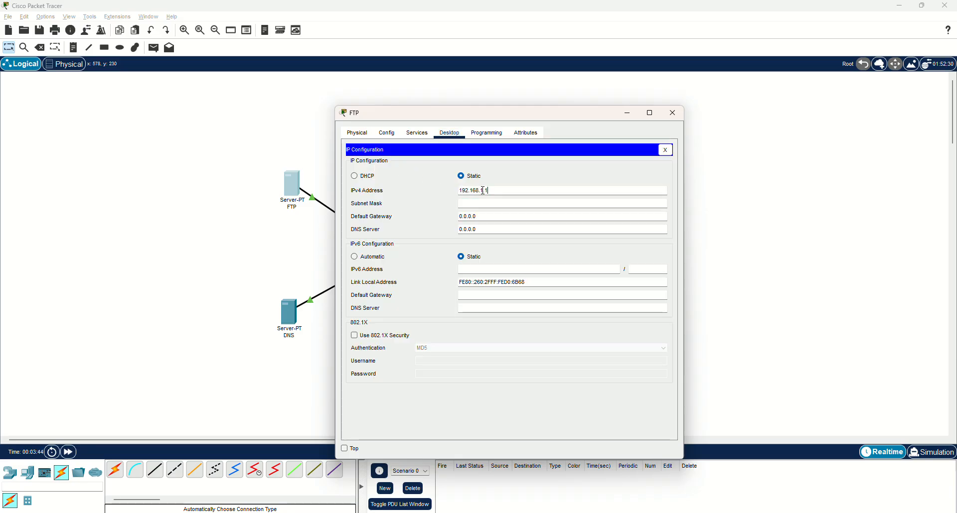
triple_click(483, 191)
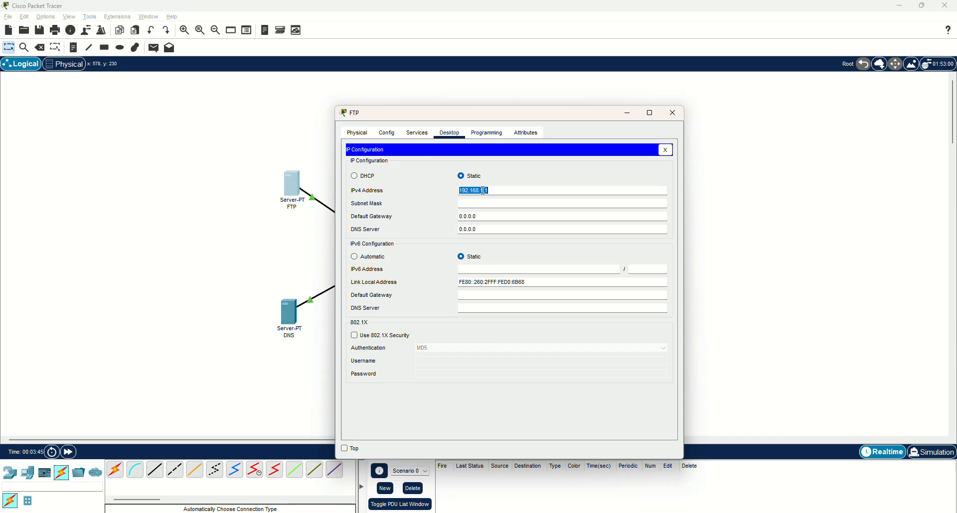
Fill in the FTP server's default subnet mask 255.255.255.0 and set its DNS server to 192.168.1.2
key(Tab)
key(Tab)
key(Tab)
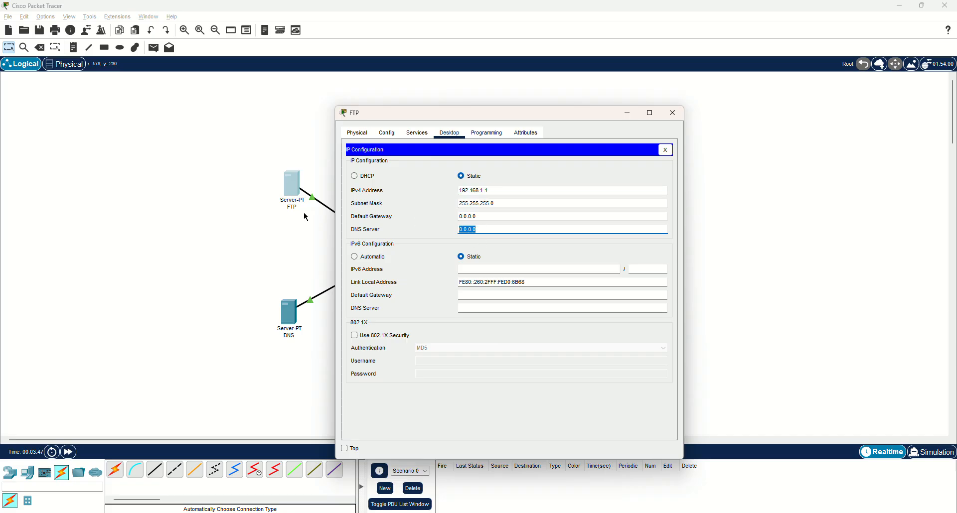
text(192.168.1.2)
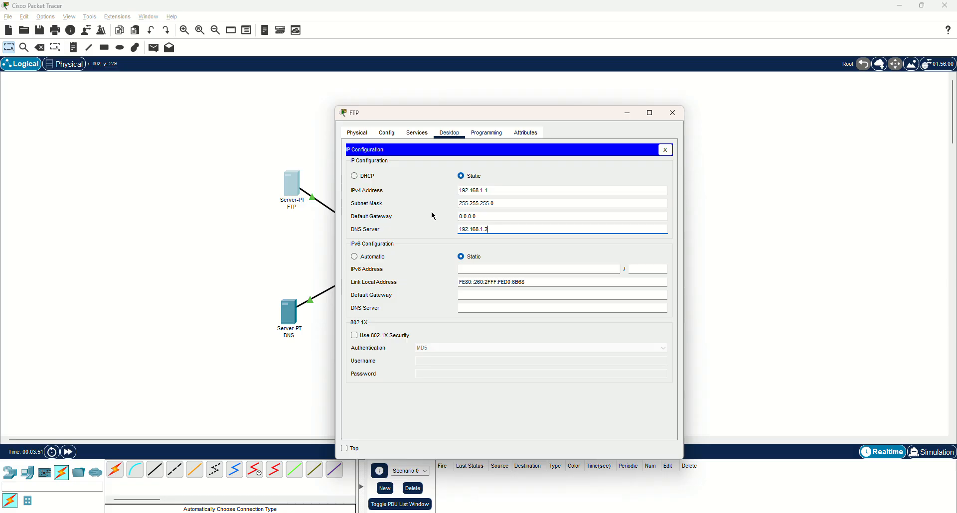
click(672, 113)
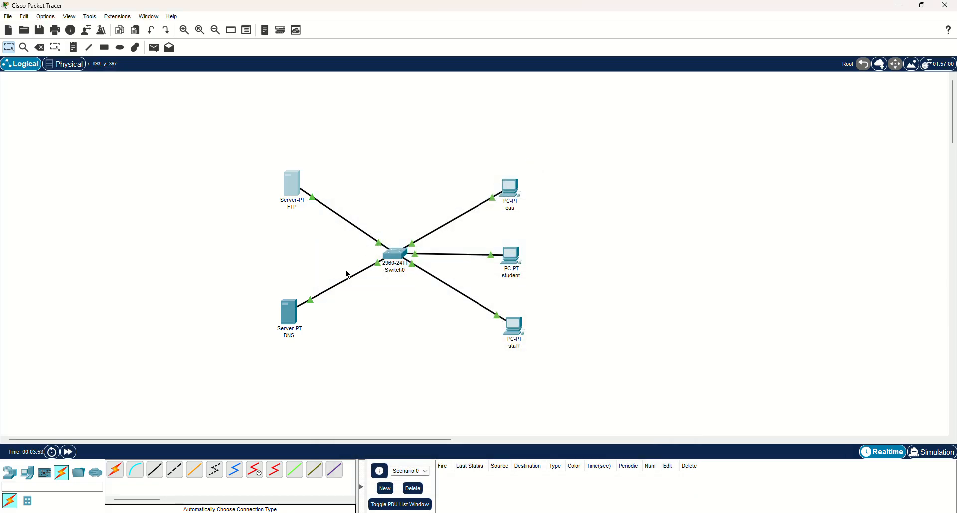
Assign the static IPv4 address 192.168.1.2 to the DNS server in its IP configuration
click(289, 313)
click(449, 133)
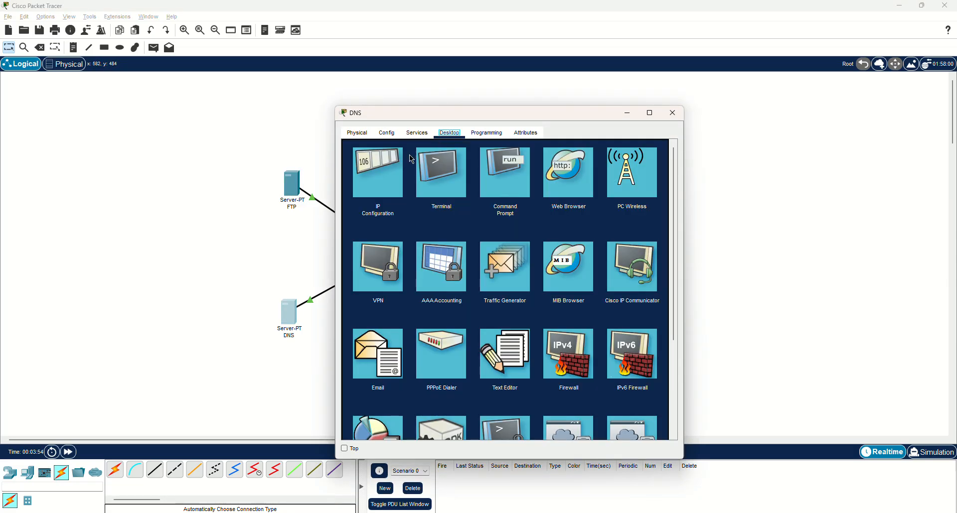
click(404, 164)
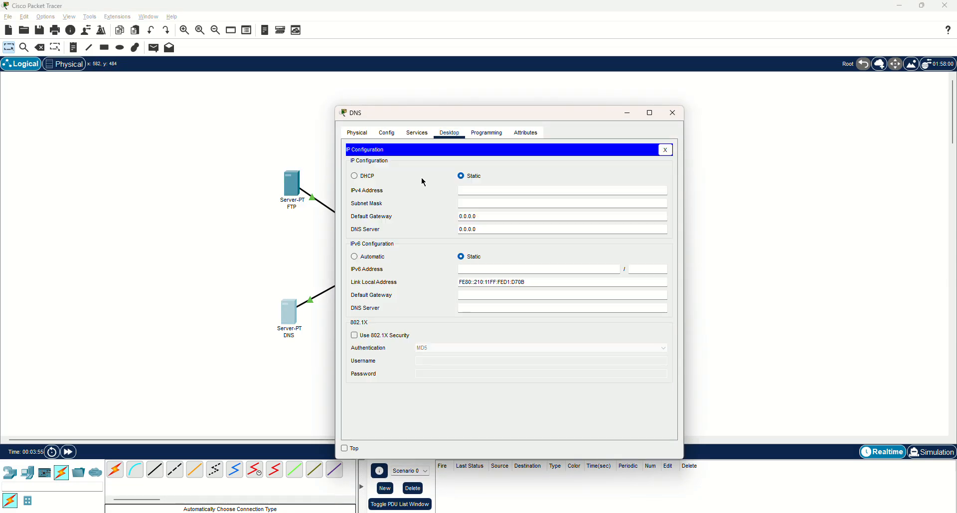
click(516, 190)
text(192.168.1.1)
double_click(516, 190)
key(ctrl+c)
Fill in the DNS server's default subnet mask 255.255.255.0 and paste the DNS server address into its IP configuration
key(Tab)
key(Tab)
key(Tab)
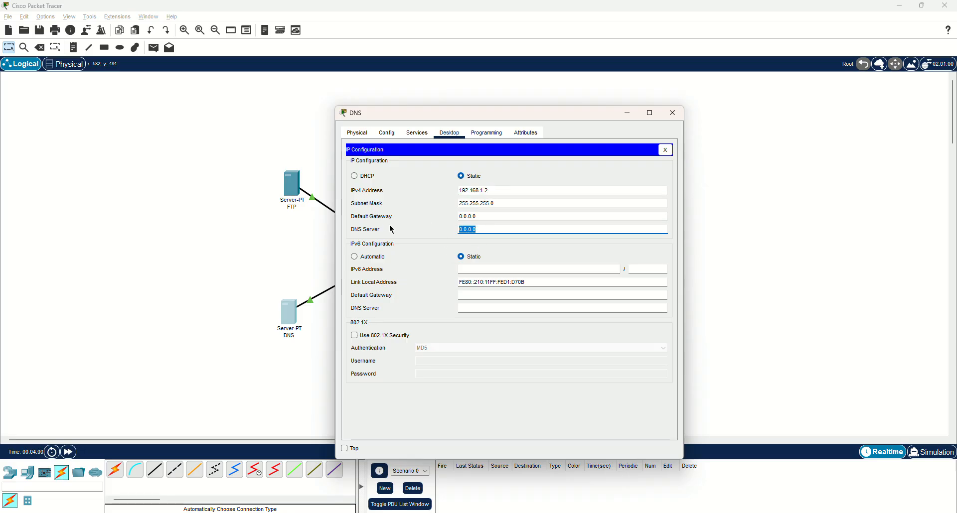
key(ctrl+v)
click(674, 115)
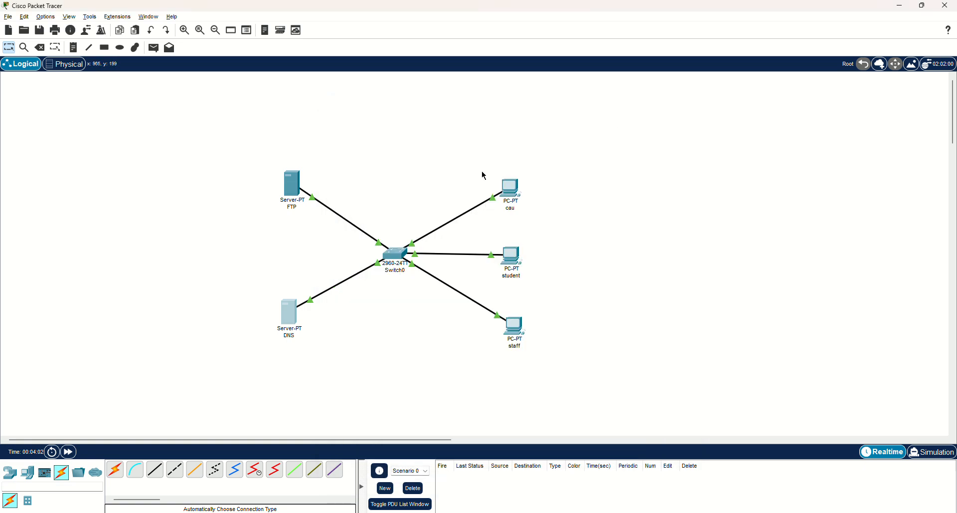
Configure the cau PC with static IPv4 address 192.168.1.100, subnet mask 255.255.255.0 and DNS server 192.168.1.2
drag(493, 113, 609, 89)
click(532, 110)
click(496, 145)
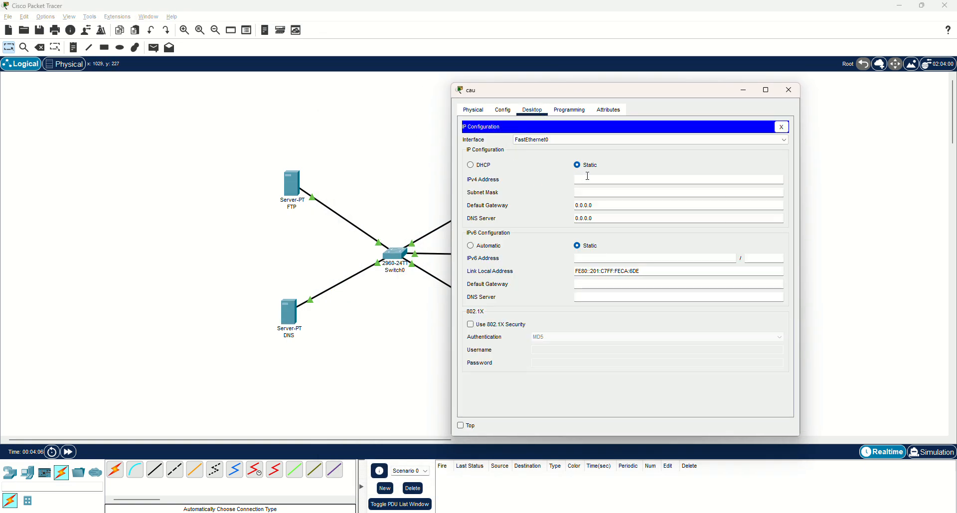
text(192.168.1.100)
key(ctrl+a)
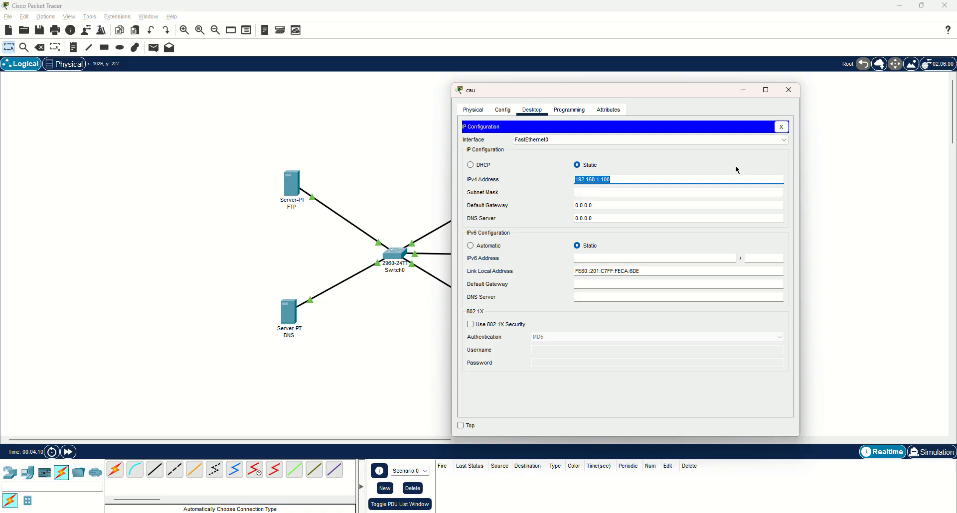
drag(619, 218, 435, 214)
text(192.168.1.100)
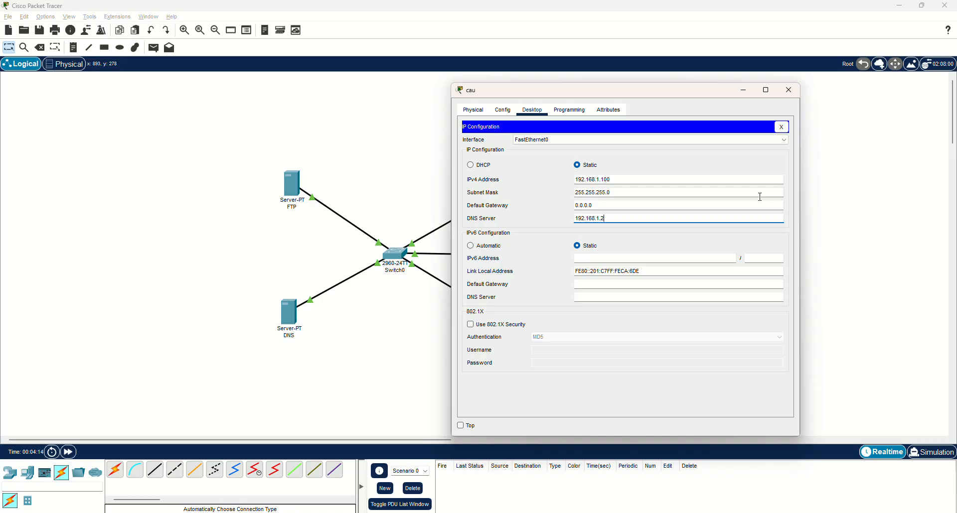
click(786, 95)
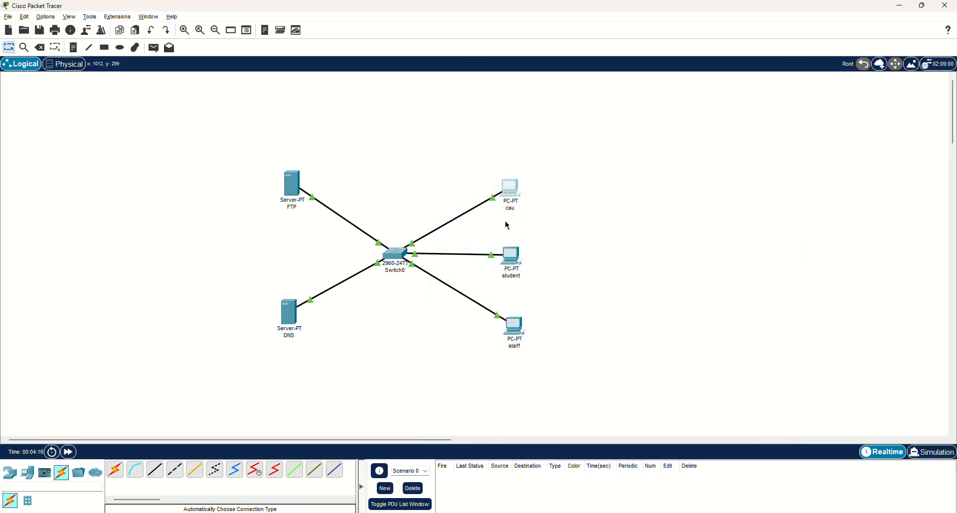
Assign the static IPv4 address 192.168.1.101 to the student PC in its IP configuration
click(510, 256)
click(418, 133)
click(379, 169)
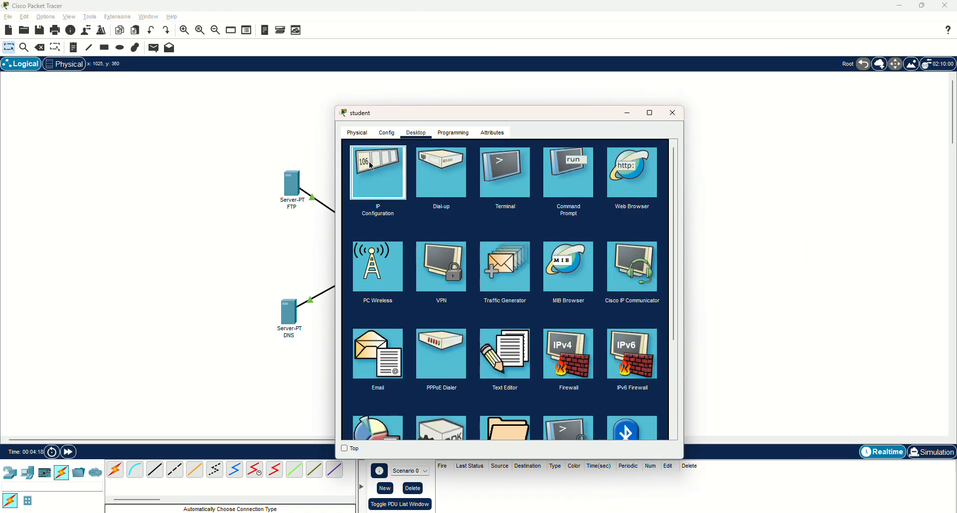
text(192.168.1.100)
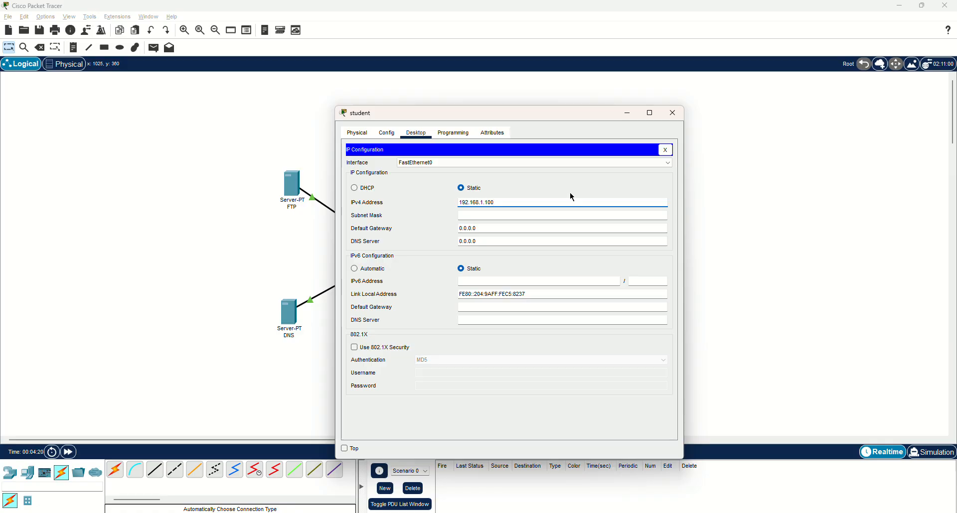
Fill in the student PC's default subnet mask 255.255.255.0 and set its DNS server to 192.168.1.2
key(Tab)
key(Tab)
key(Tab)
text(192.168.1.100)
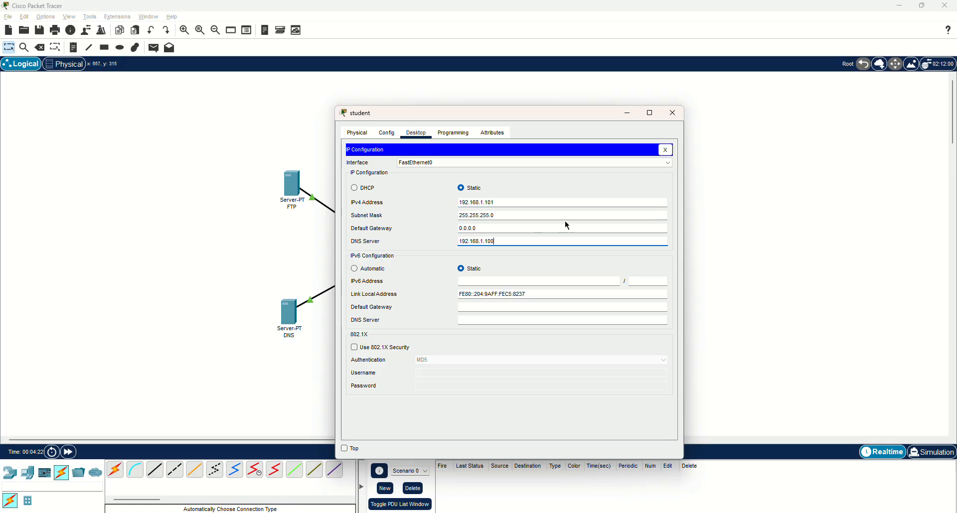
key(BackSpace)
key(BackSpace)
key(BackSpace)
text(2)
click(672, 113)
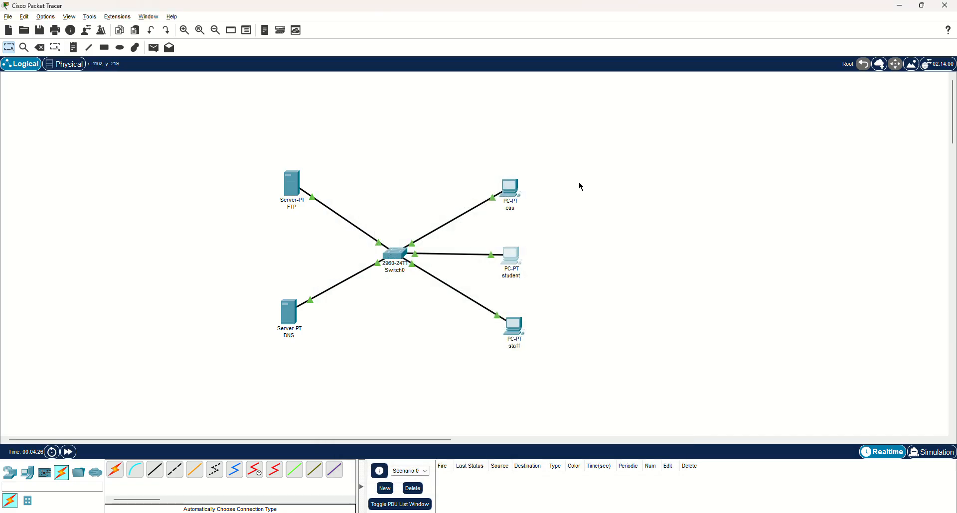
Assign the static IPv4 address 192.168.1.102 to the staff PC in its IP configuration
click(515, 330)
drag(475, 115, 601, 92)
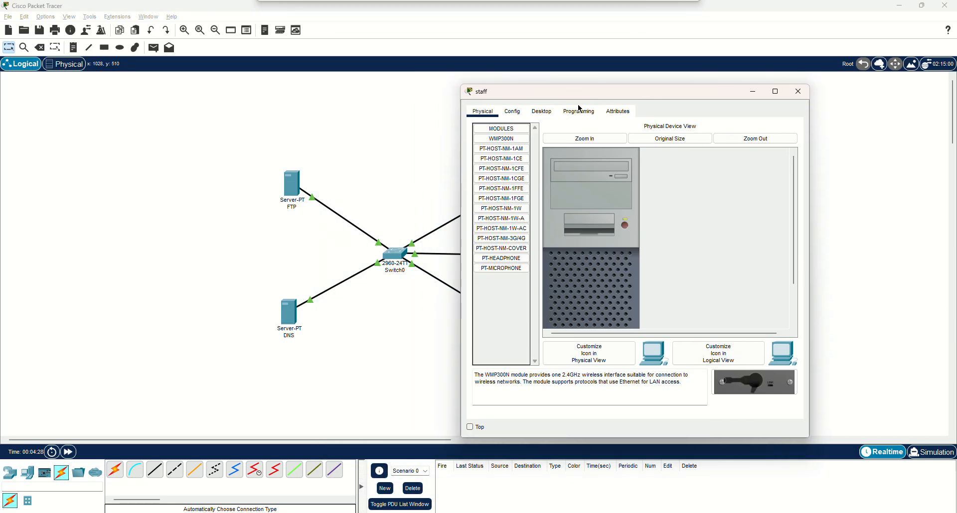
click(561, 112)
click(541, 111)
click(503, 149)
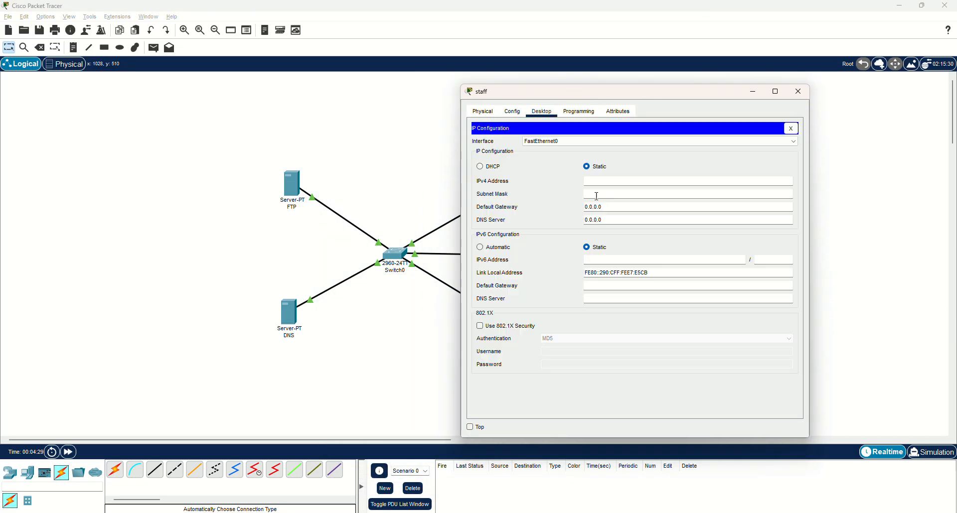
click(630, 182)
text(192.168.1.102)
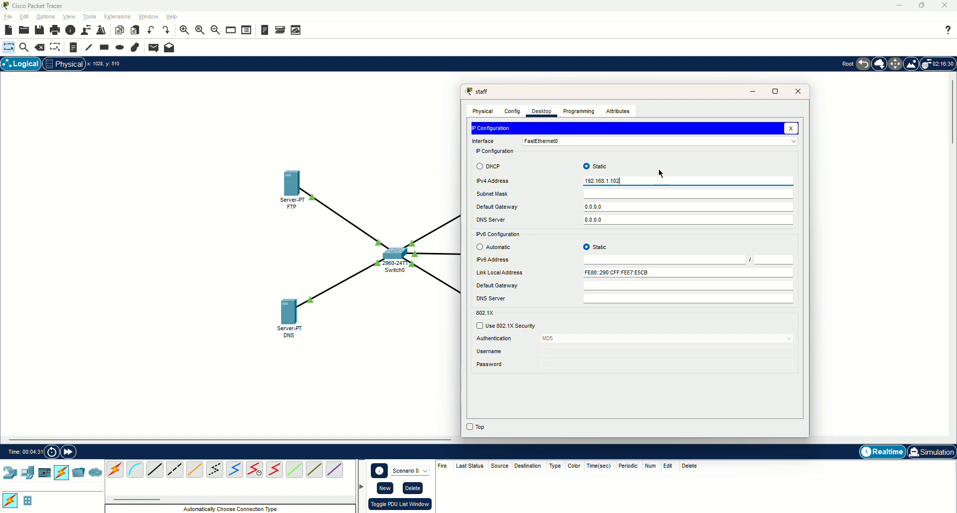
Fill in the staff PC's default subnet mask 255.255.255.0 and set its DNS server to 192.168.1.2
click(623, 220)
text(192.168.1.100)
drag(642, 219, 489, 221)
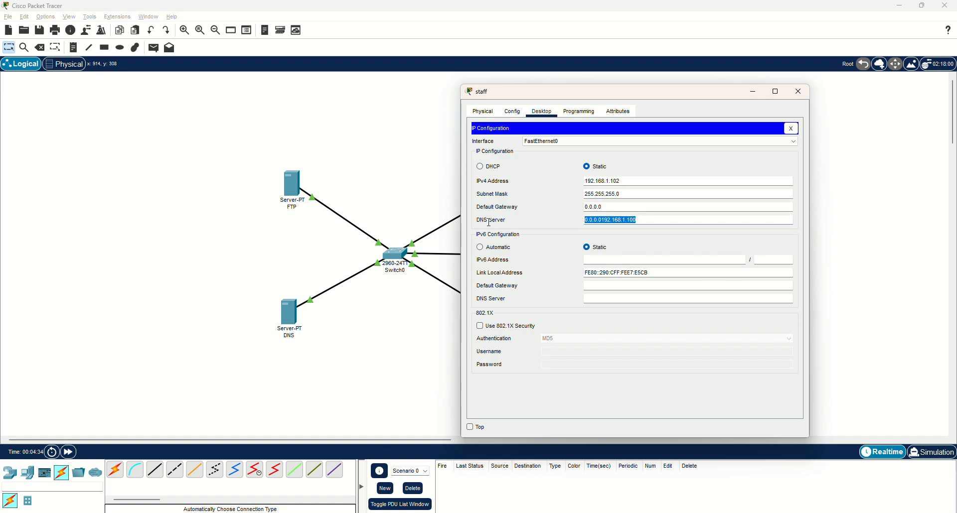
text(192.168.1.100)
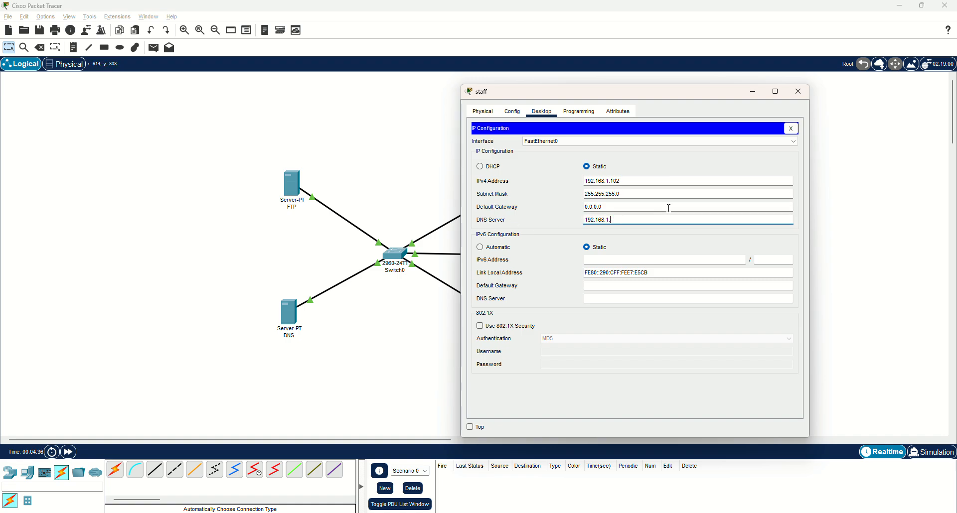
click(550, 219)
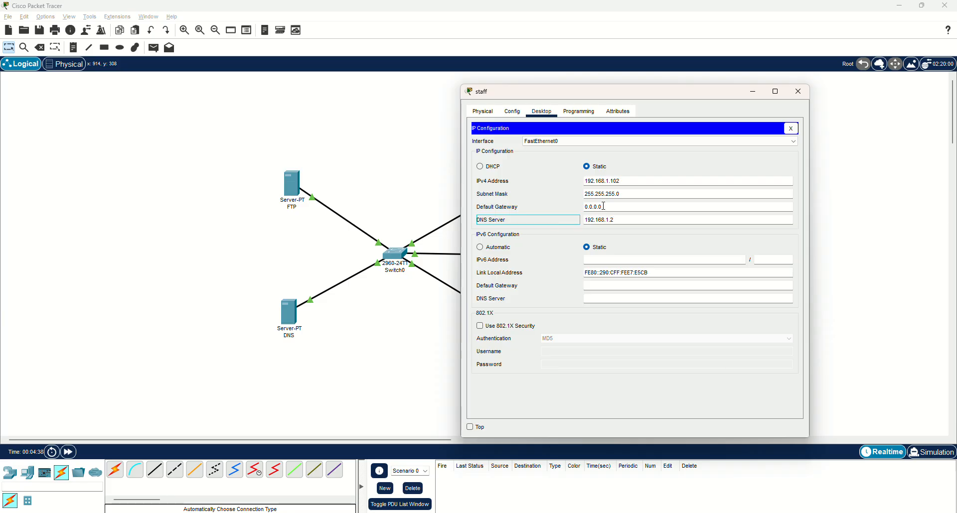
click(797, 92)
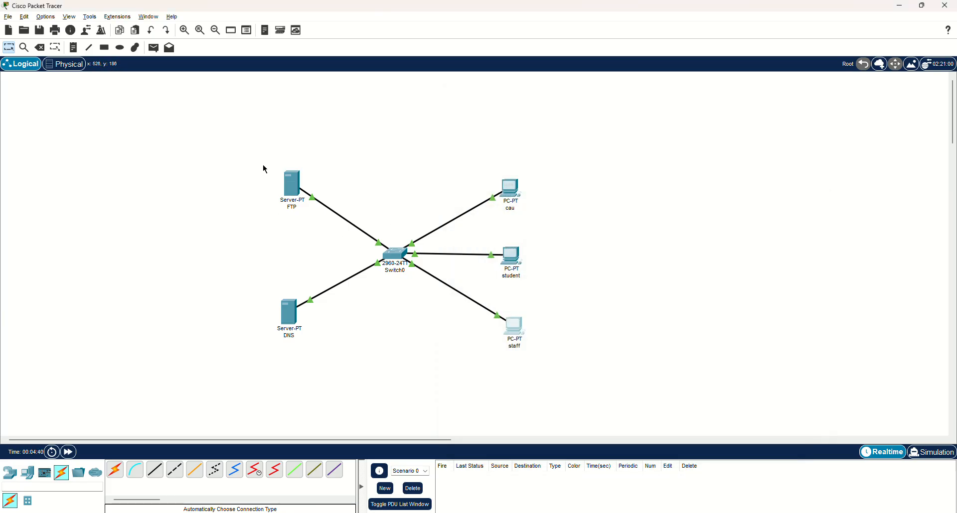
Shift the whole topology slightly up and to the right, and nudge the FTP server down a little
drag(260, 147, 556, 356)
drag(515, 328, 525, 322)
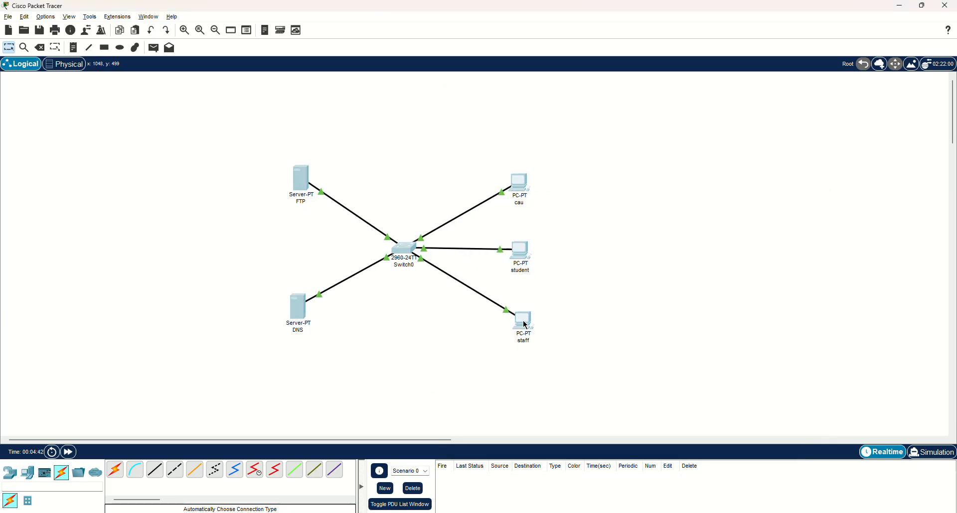
click(635, 314)
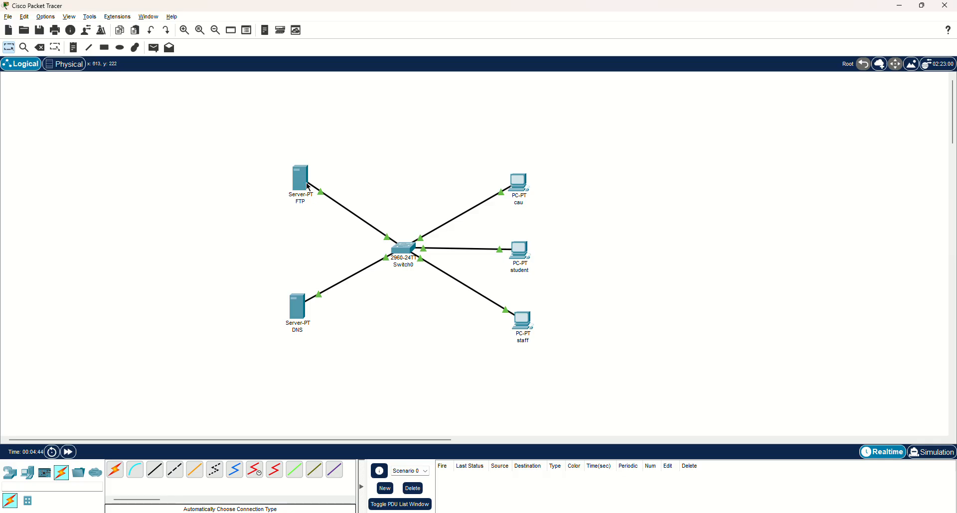
drag(305, 186, 305, 189)
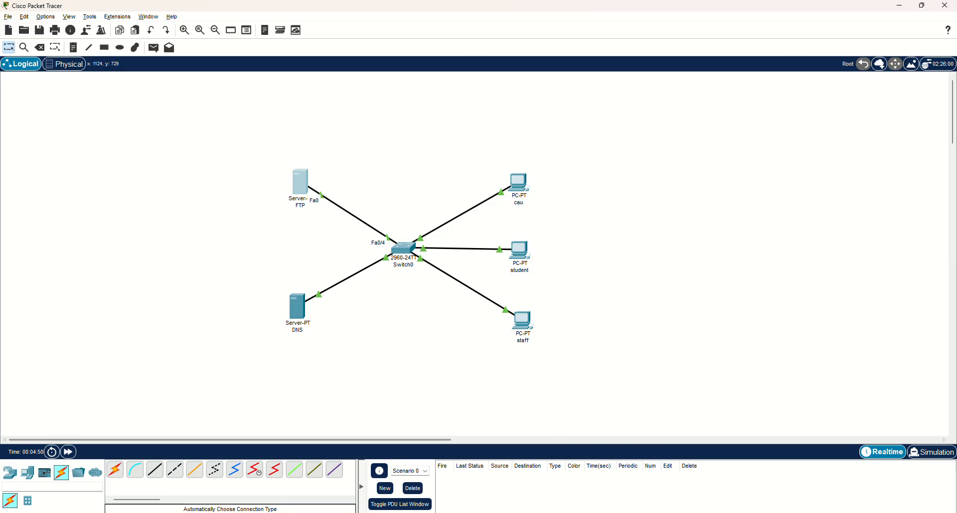
Switch to the browser to view the FTP file transfer diagram and return to Packet Tracer
click(401, 512)
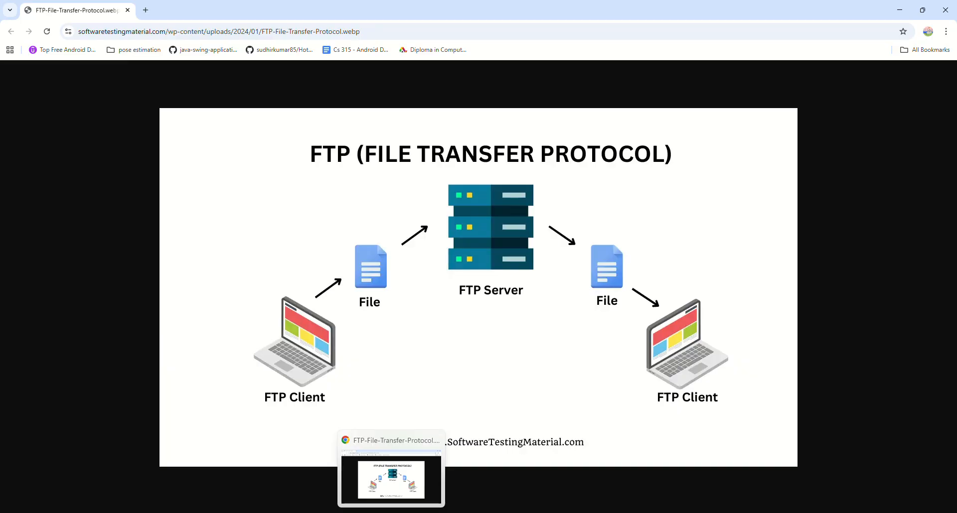
click(391, 512)
drag(239, 113, 612, 374)
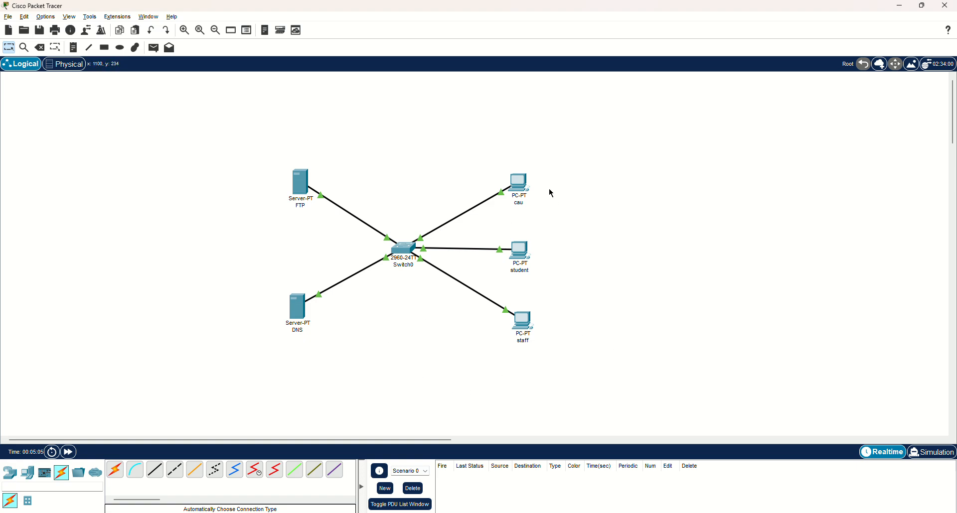
Look through the cau PC's desktop applications and open its Text Editor
click(520, 185)
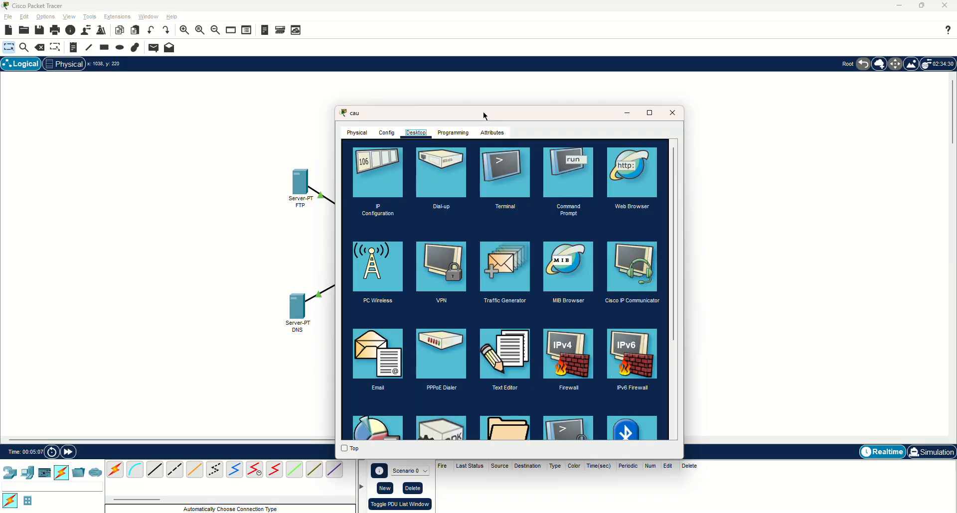
drag(486, 116, 715, 82)
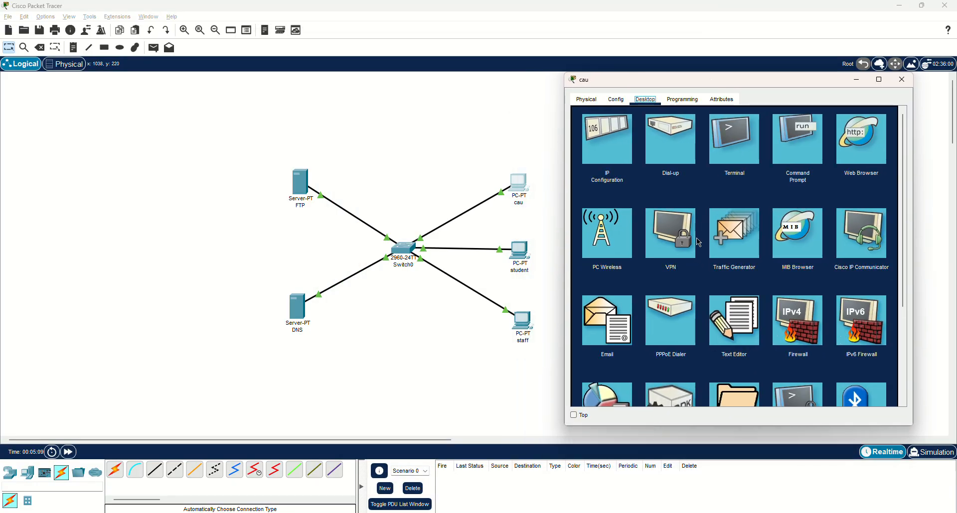
scroll(767, 254, down, 3)
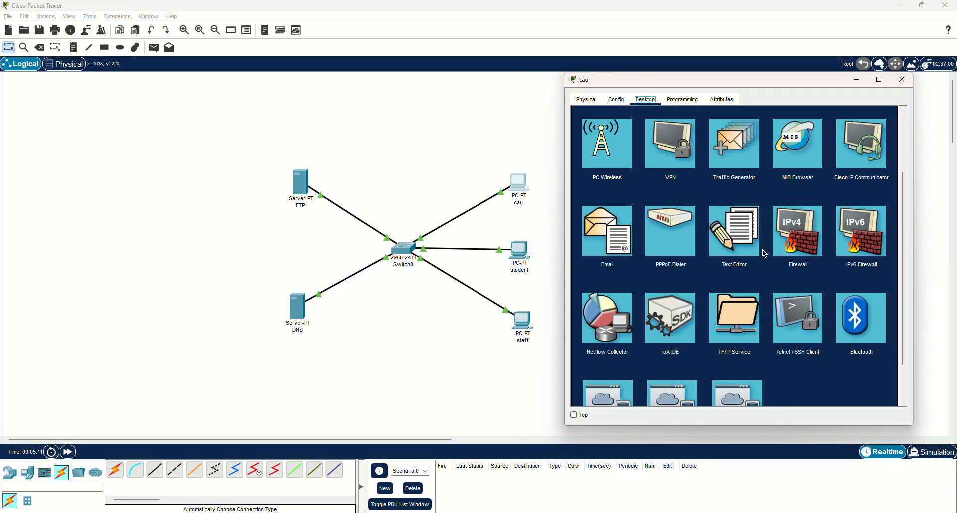
scroll(764, 254, up, 3)
scroll(764, 254, down, 3)
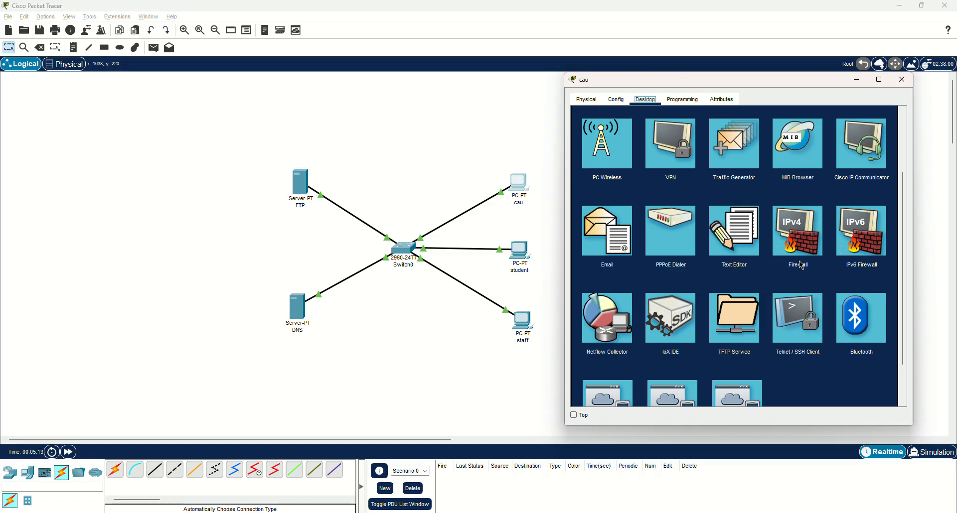
scroll(797, 264, up, 3)
scroll(737, 249, down, 3)
click(737, 238)
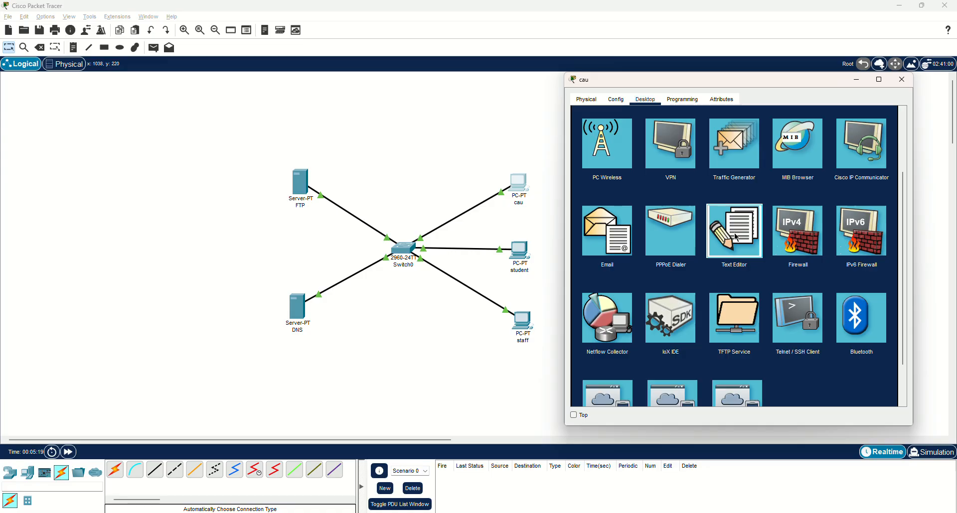
Open sampleFile.txt in the cau PC's Text Editor to read its content, and close the PC's window
click(584, 130)
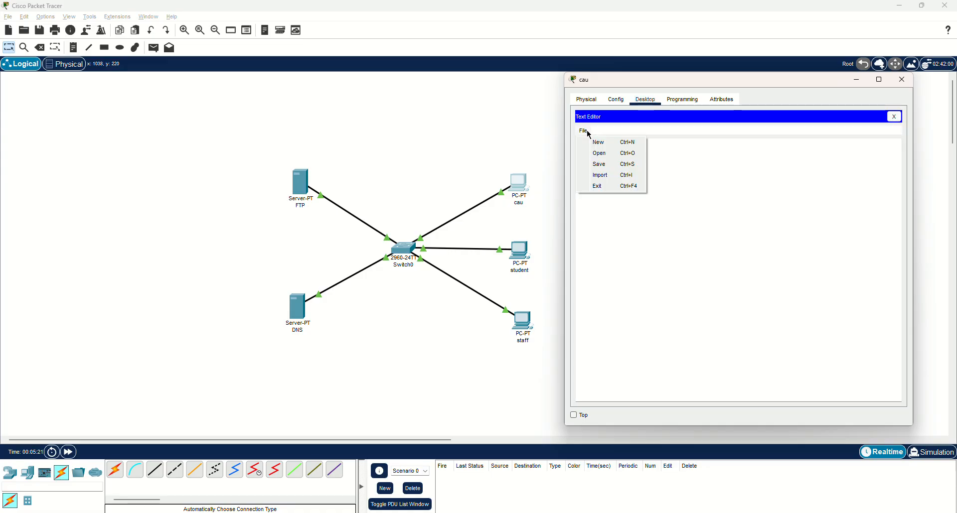
click(599, 153)
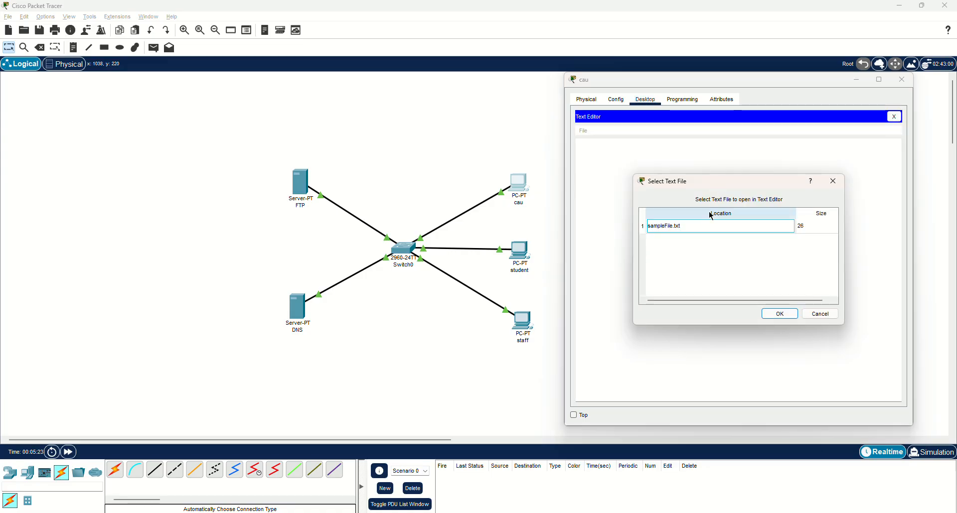
click(671, 230)
click(778, 313)
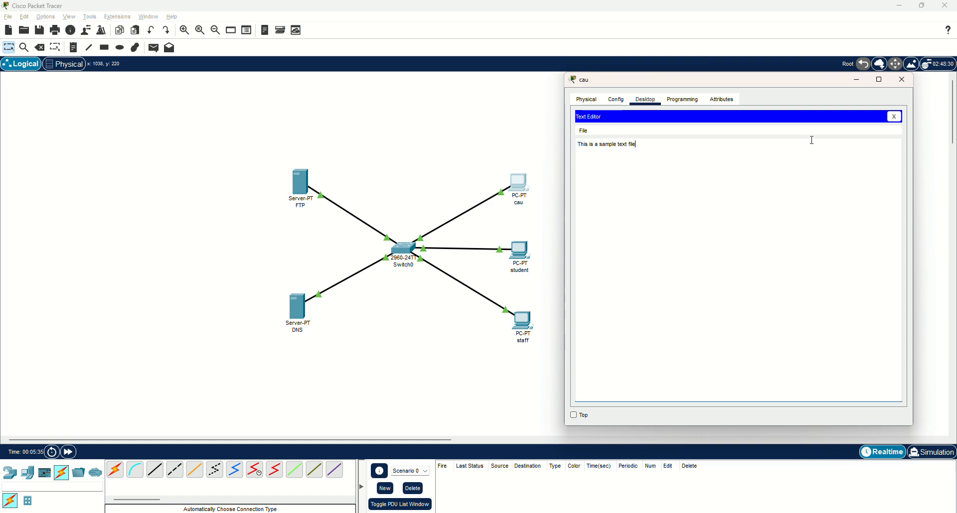
click(894, 116)
click(901, 83)
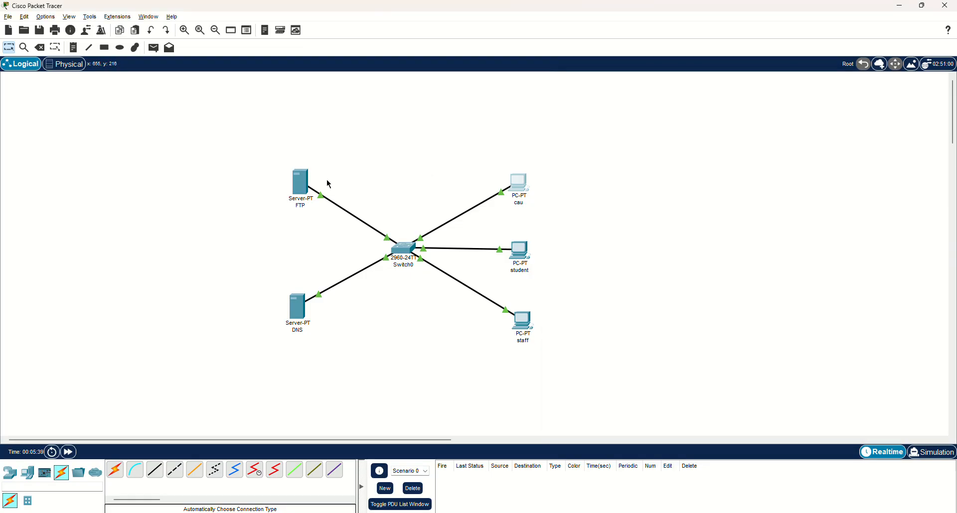
Open the FTP server's configuration and shift the whole topology left so both stay visible
click(300, 181)
drag(401, 122, 638, 81)
drag(273, 135, 407, 332)
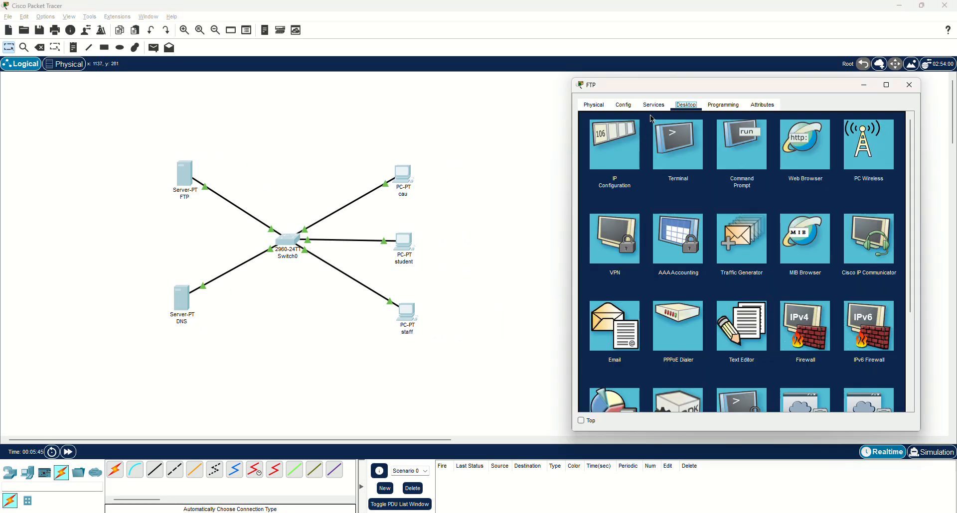
drag(651, 88, 555, 82)
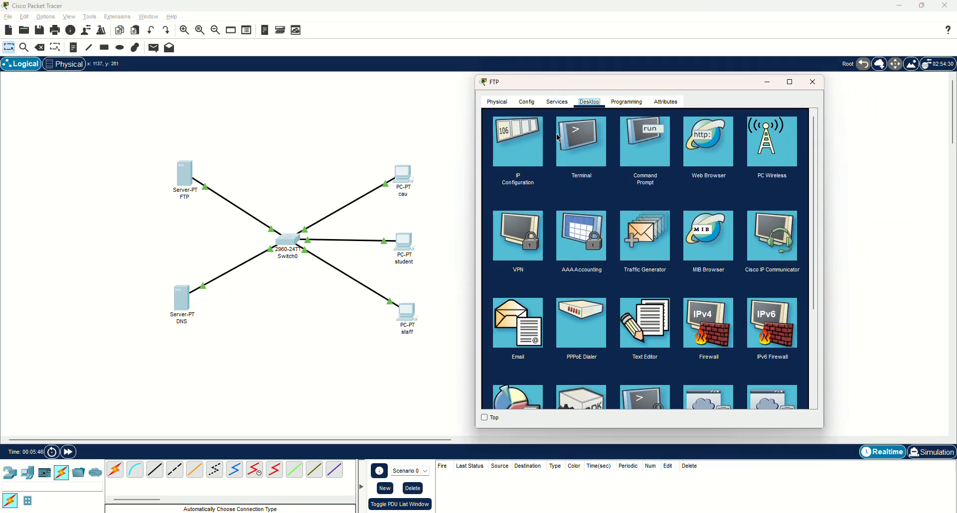
Turn off the HTTP, HTTPS and TFTP services on the FTP server
click(558, 102)
click(629, 150)
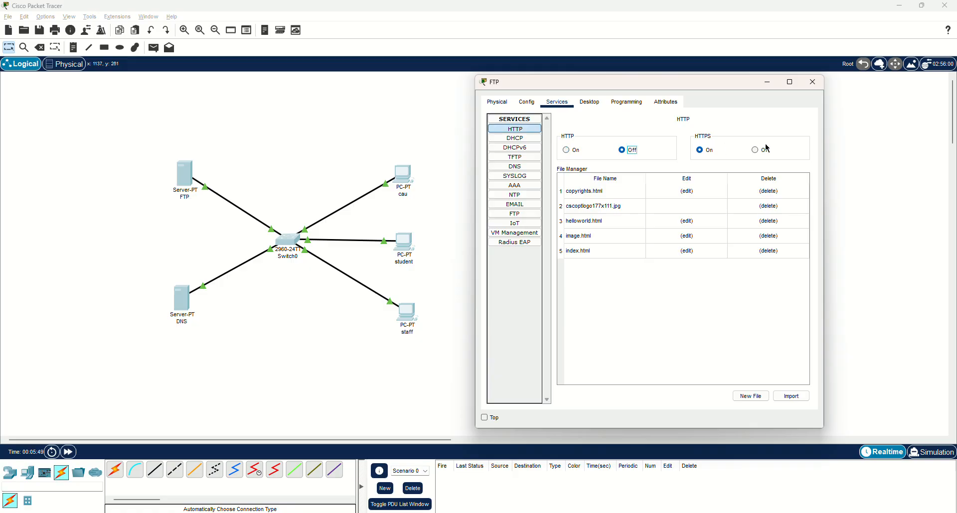
click(770, 150)
click(514, 138)
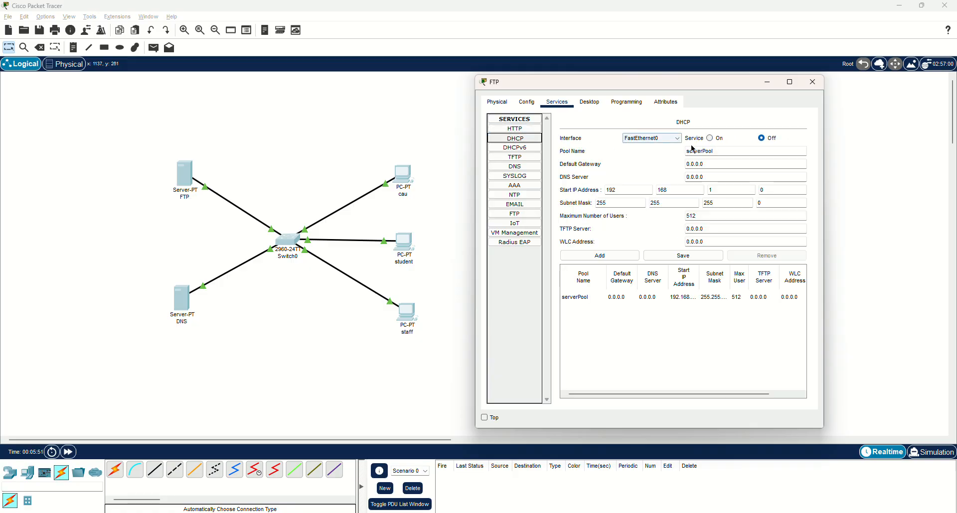
click(518, 148)
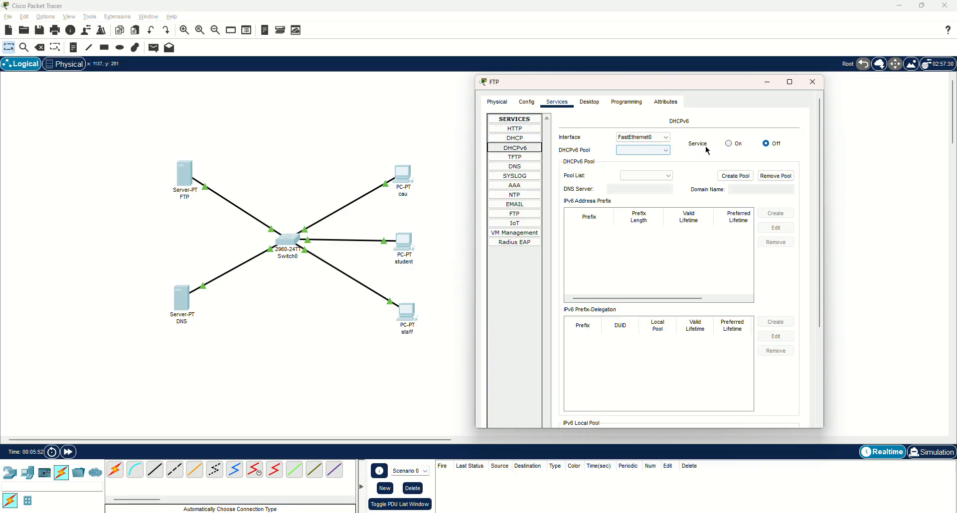
click(523, 158)
click(791, 138)
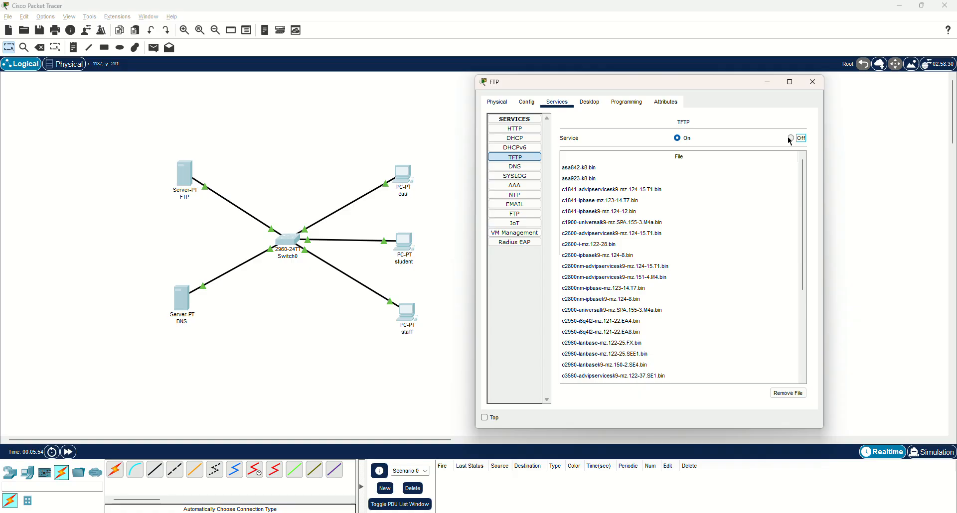
Review the FTP server's DNS, SYSLOG and AAA services, and turn off its NTP, SMTP and POP3 services
click(520, 166)
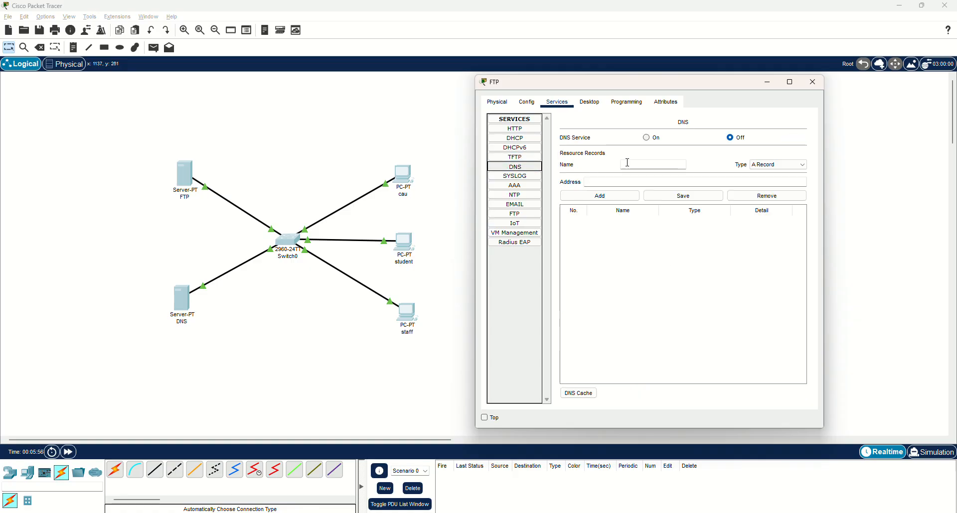
click(533, 180)
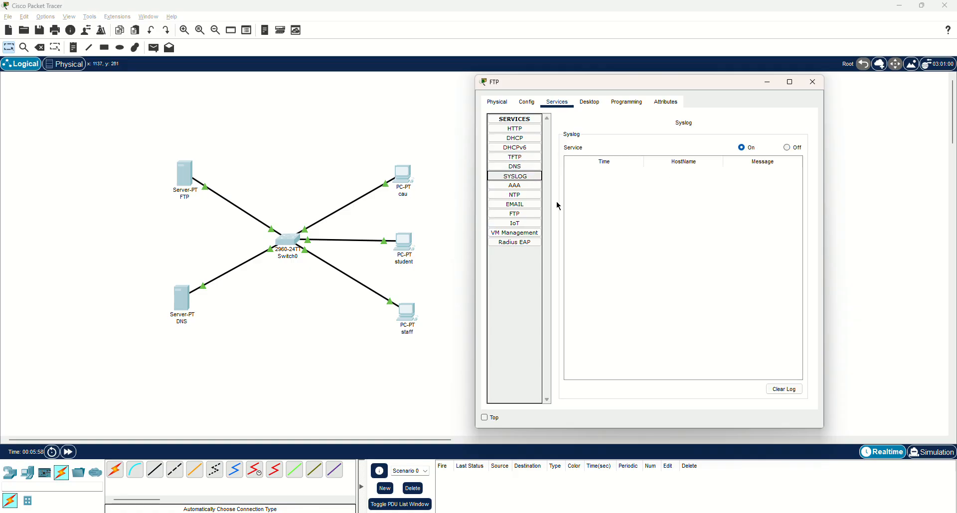
click(528, 185)
click(531, 199)
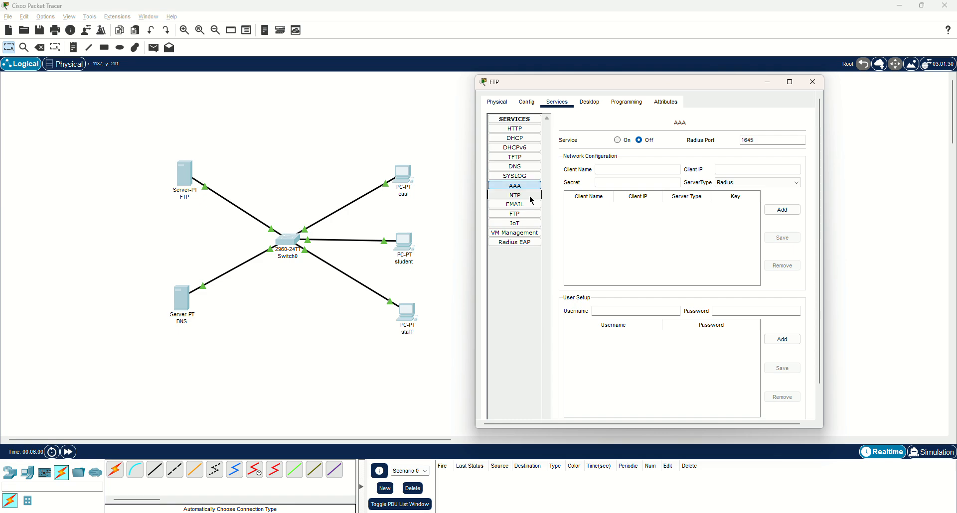
key(Down)
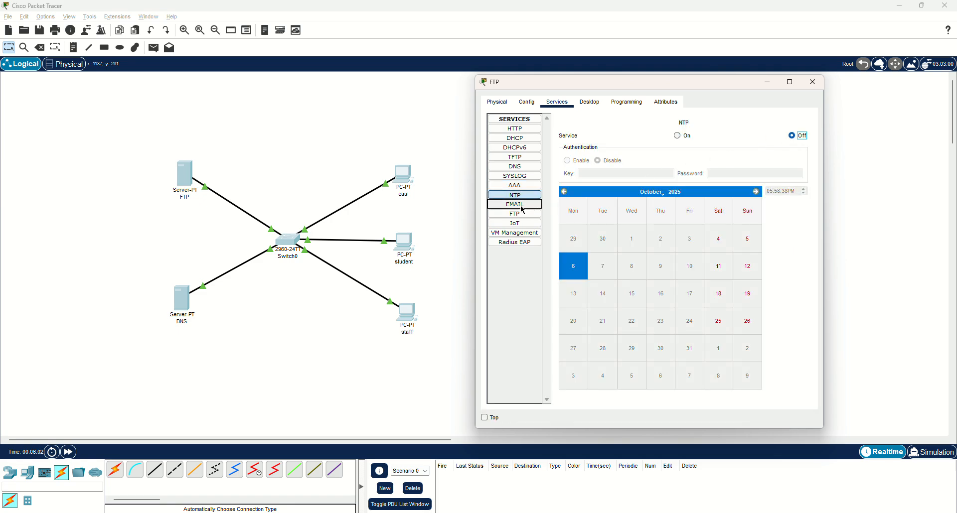
click(750, 149)
click(626, 149)
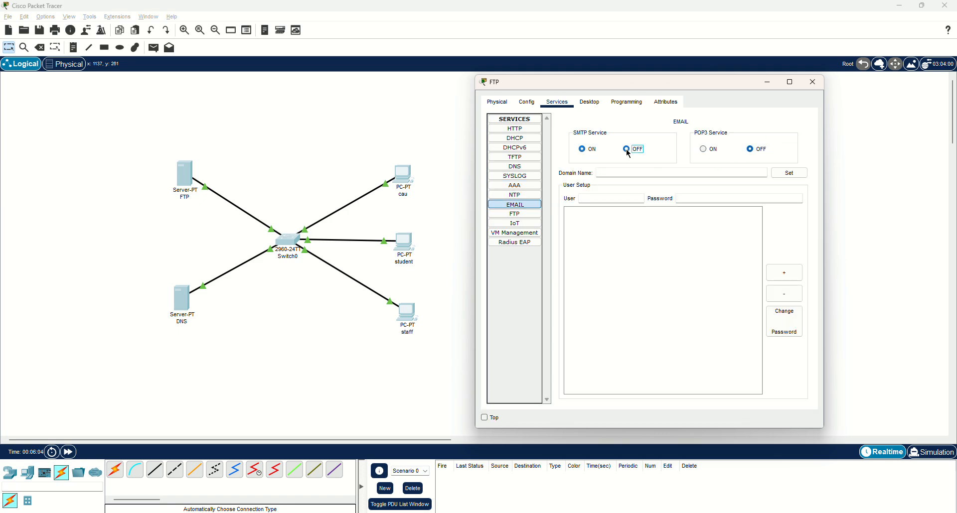
Add an FTP user account named cau on the FTP server with its password and Write and Read permissions
click(524, 215)
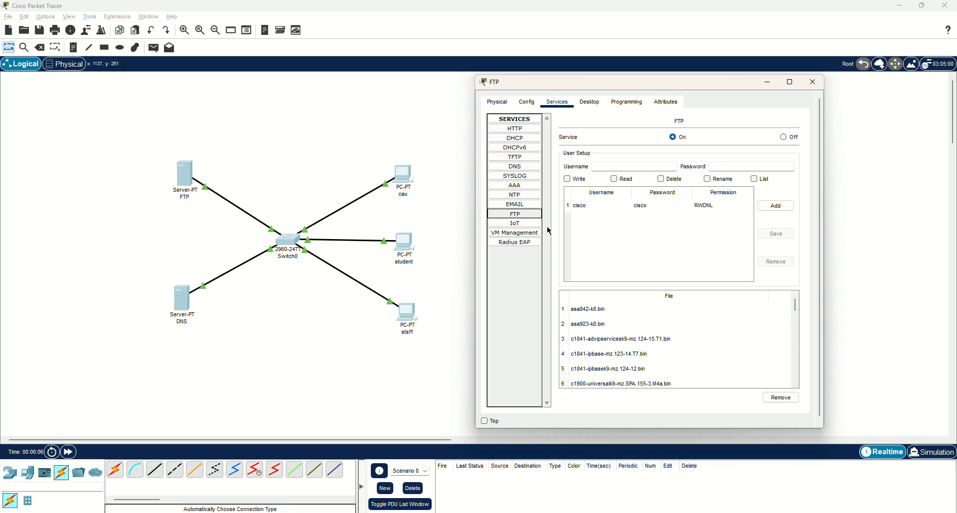
click(529, 223)
click(531, 216)
drag(600, 90, 600, 73)
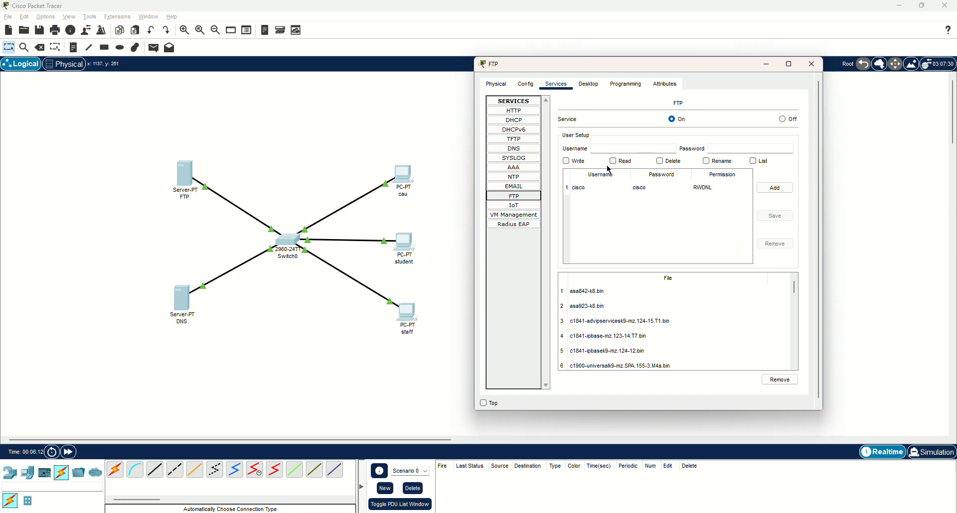
click(609, 148)
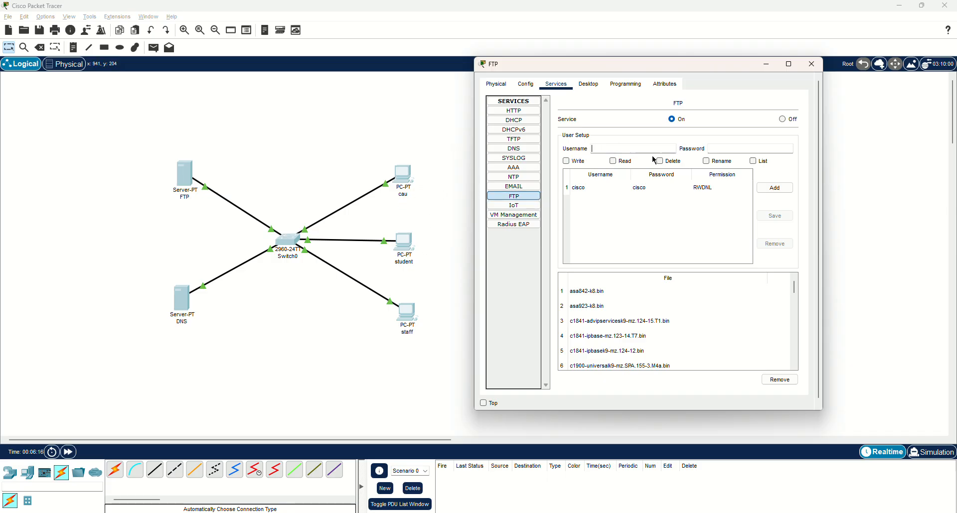
text(cau)
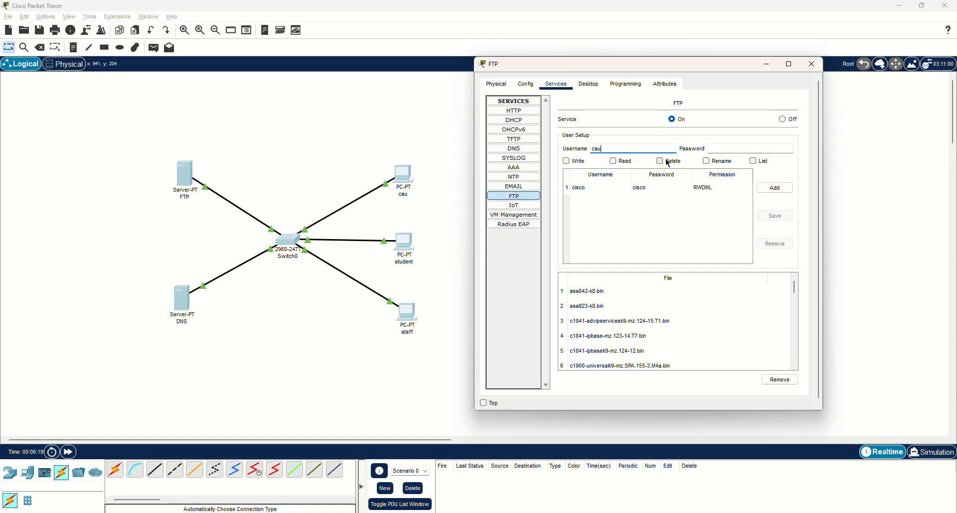
key(Tab)
text(1)
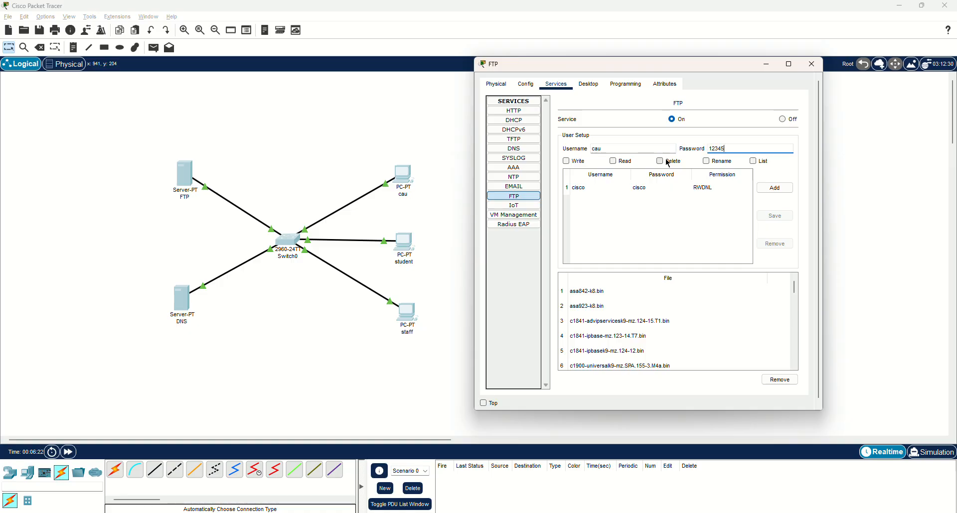
click(566, 161)
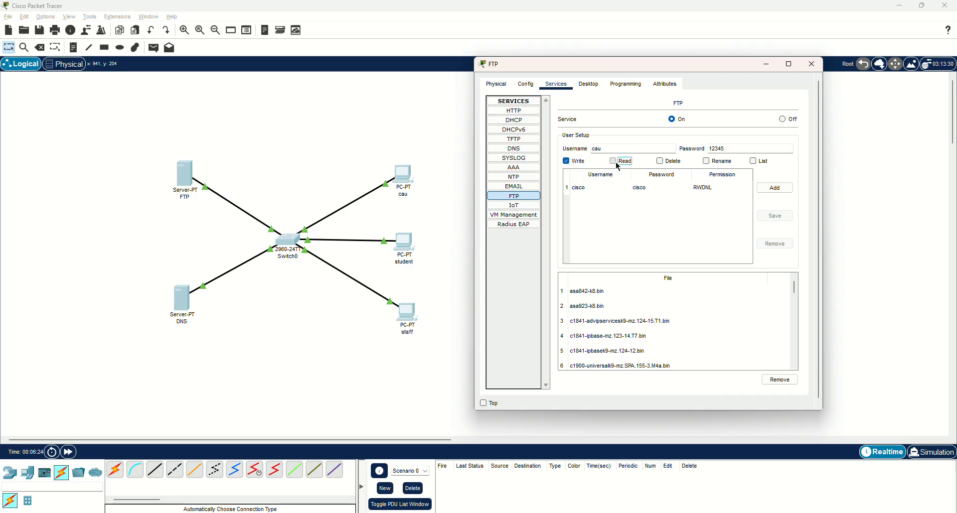
click(613, 161)
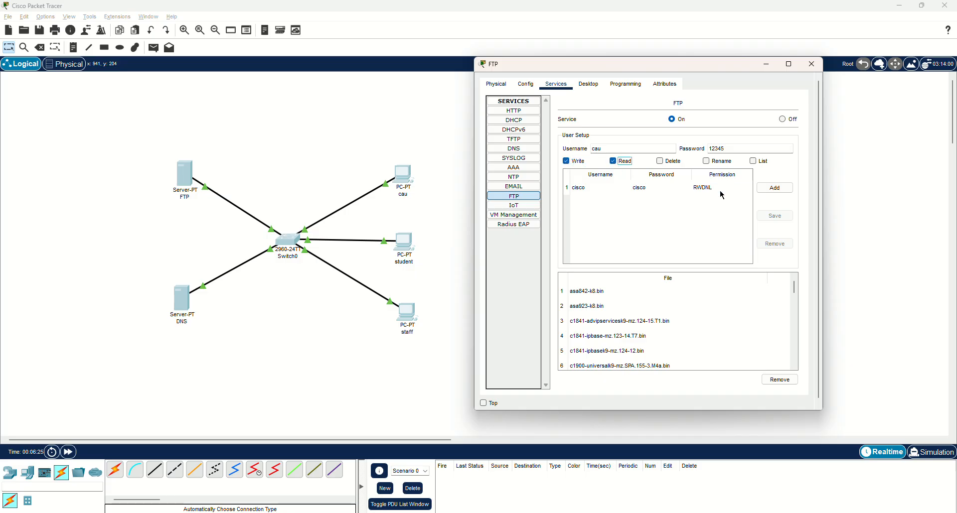
click(771, 189)
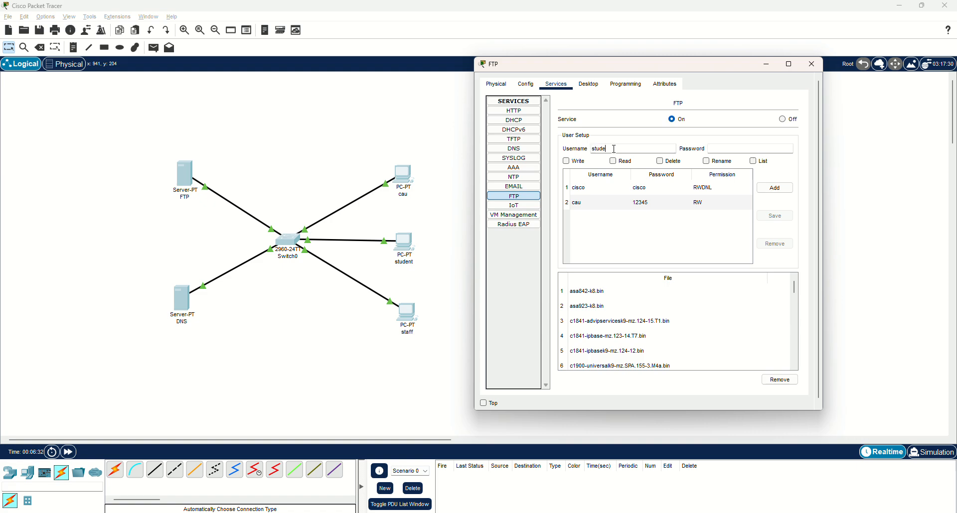
Add an FTP user account named student with its password and Write and Read permissions
key(Tab)
text(1)
click(566, 161)
click(612, 161)
click(775, 188)
Add an FTP user account named staff with its password and Write and Read permissions, and close the server's configuration
click(622, 148)
key(Tab)
text(1)
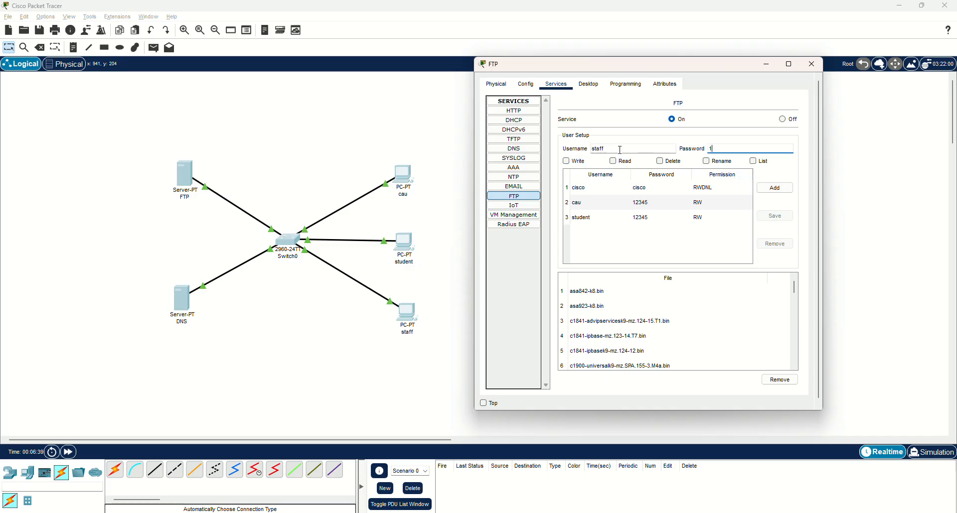
click(566, 161)
click(613, 160)
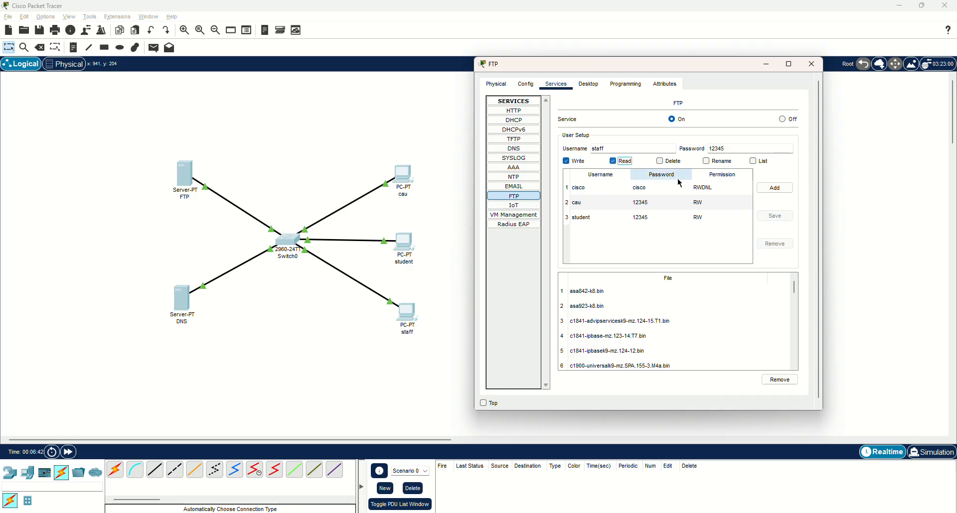
click(775, 187)
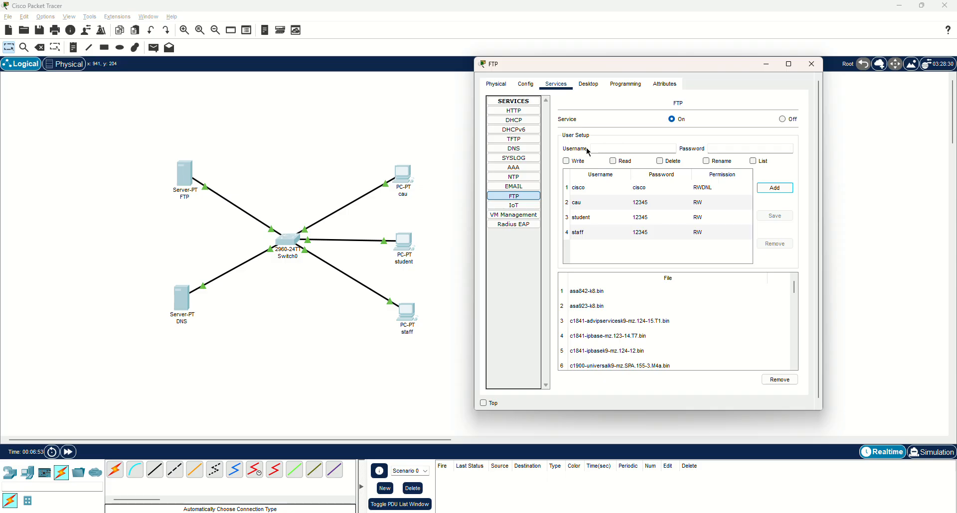
click(804, 67)
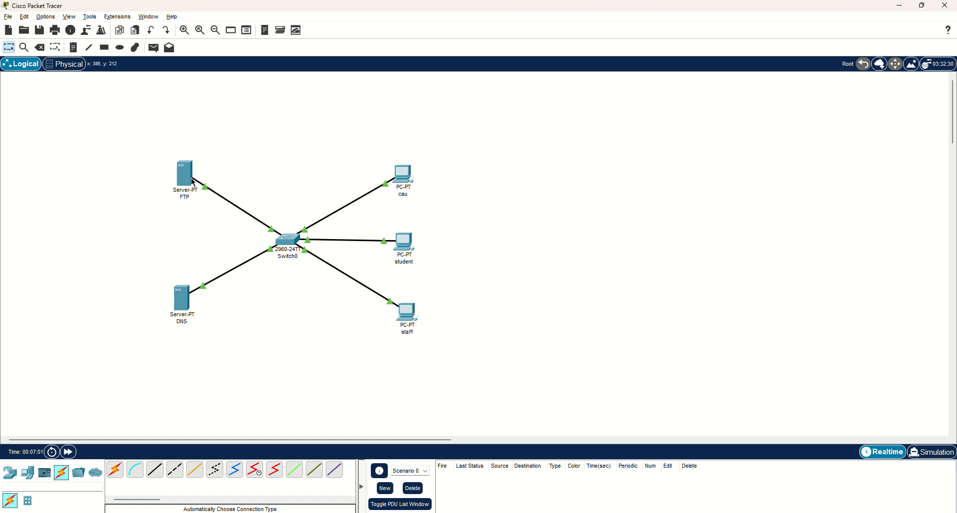
View the contents of sampleFile.txt in the cau PC's text editor
click(404, 176)
drag(477, 122, 650, 82)
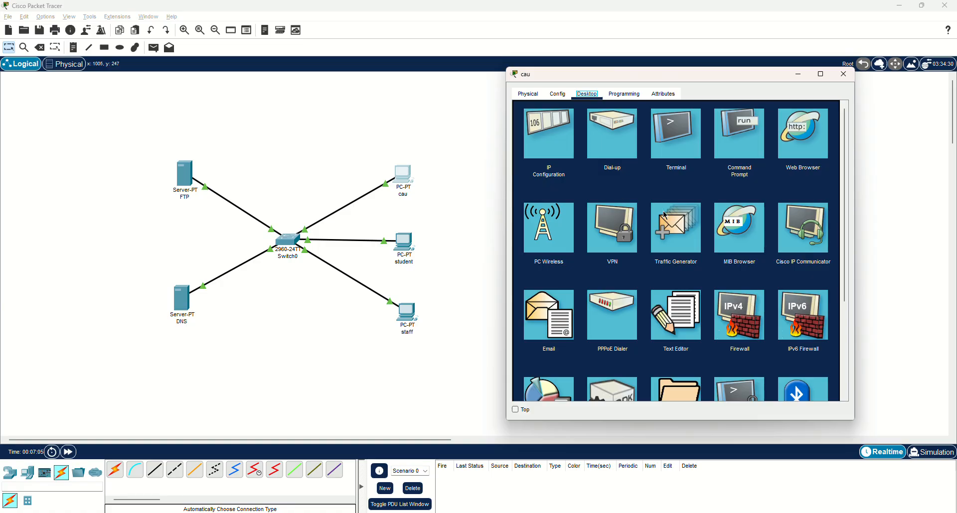
click(685, 321)
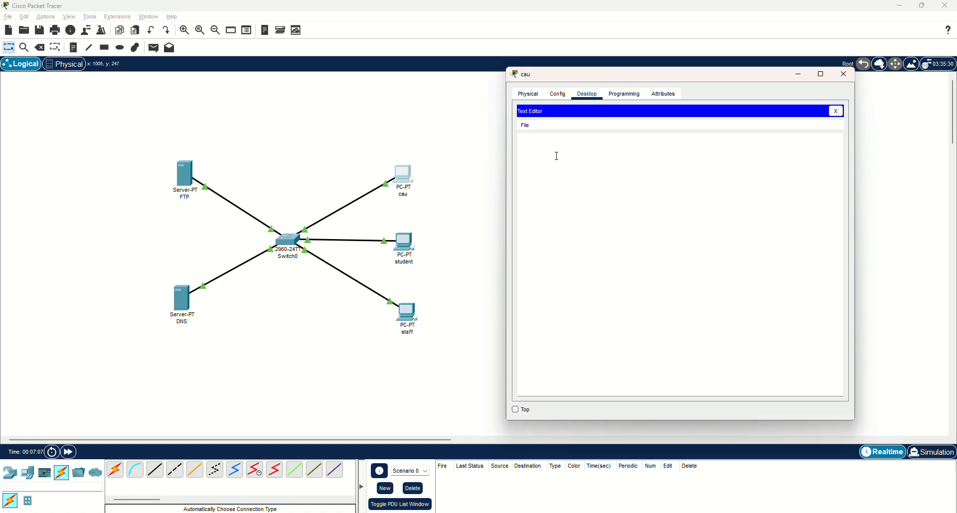
click(525, 125)
click(531, 147)
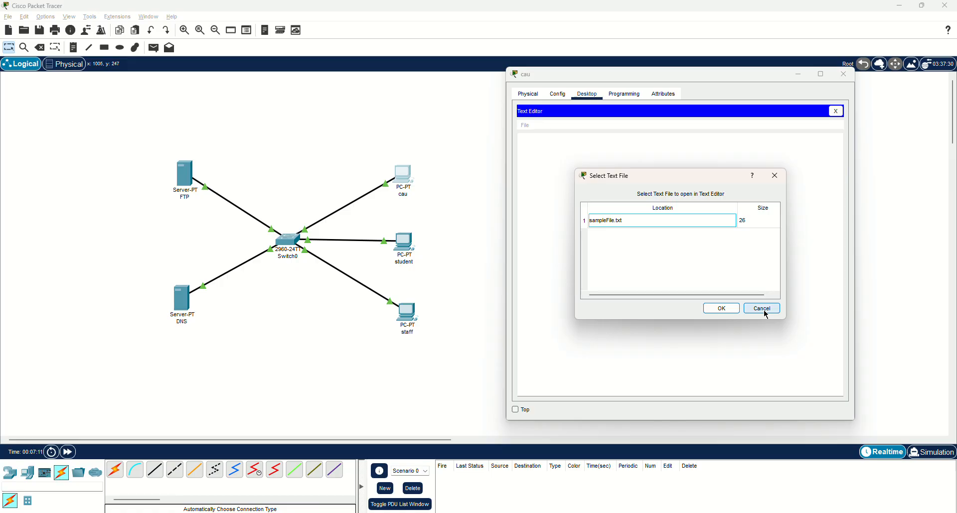
click(626, 223)
click(720, 308)
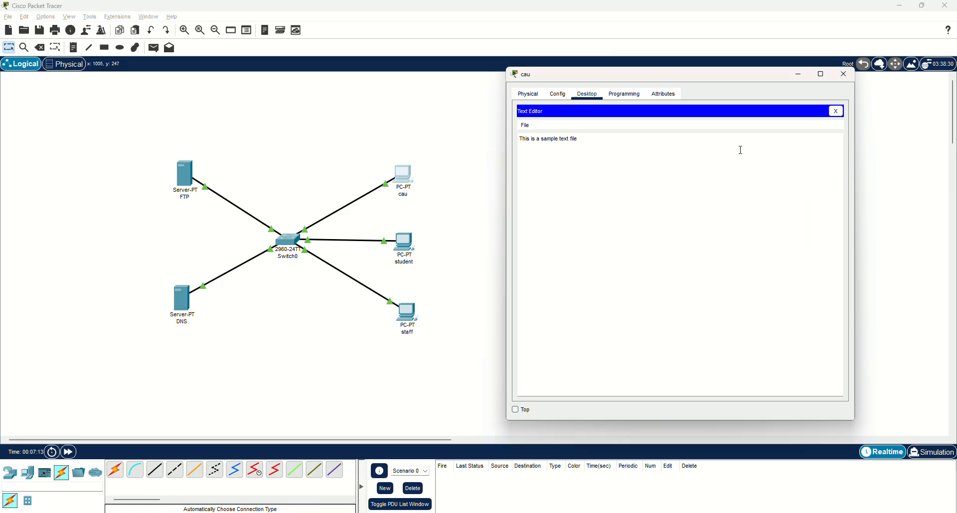
Start a new text file on the cau PC containing "Some notes to upload to FTP server."
click(525, 125)
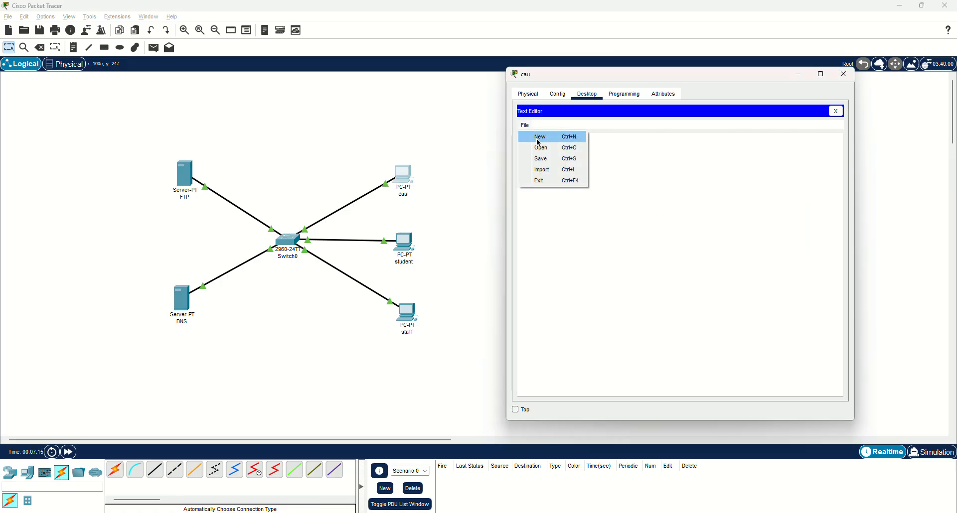
click(537, 139)
click(646, 149)
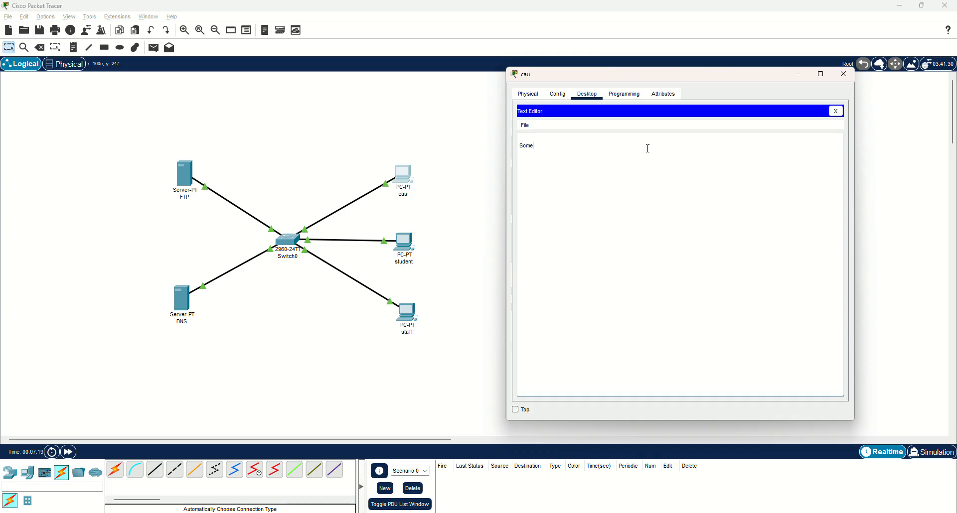
text(to)
text( uplaod t)
text(ad to FTP server.)
Save the new text file on the cau PC under the name ftp-file
click(525, 125)
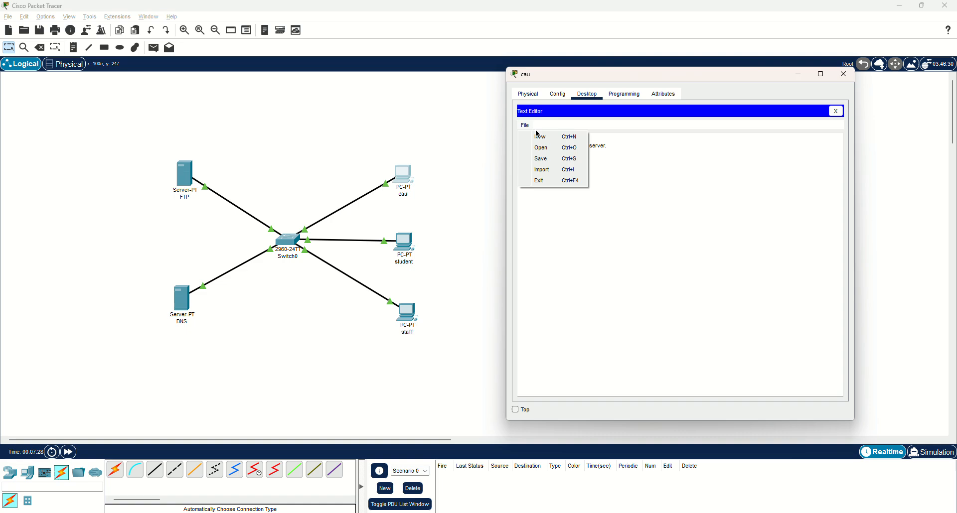
click(551, 157)
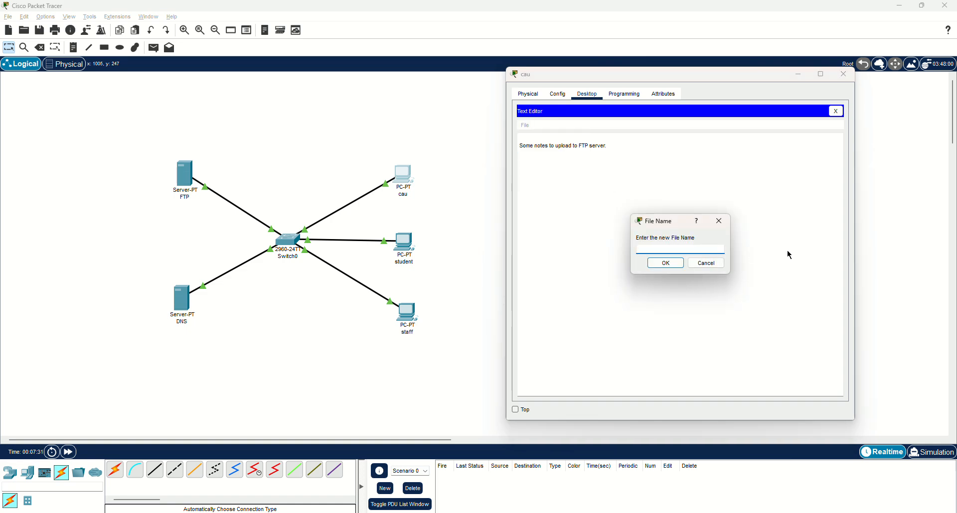
text(ftp-file)
click(666, 263)
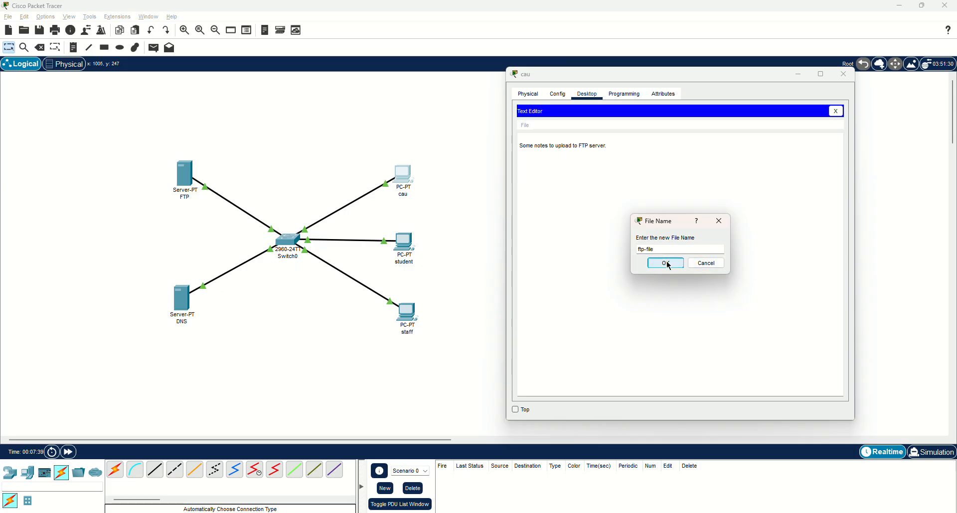
Check the cau PC's list of saved text files, and close the PC's configuration
click(525, 128)
click(533, 148)
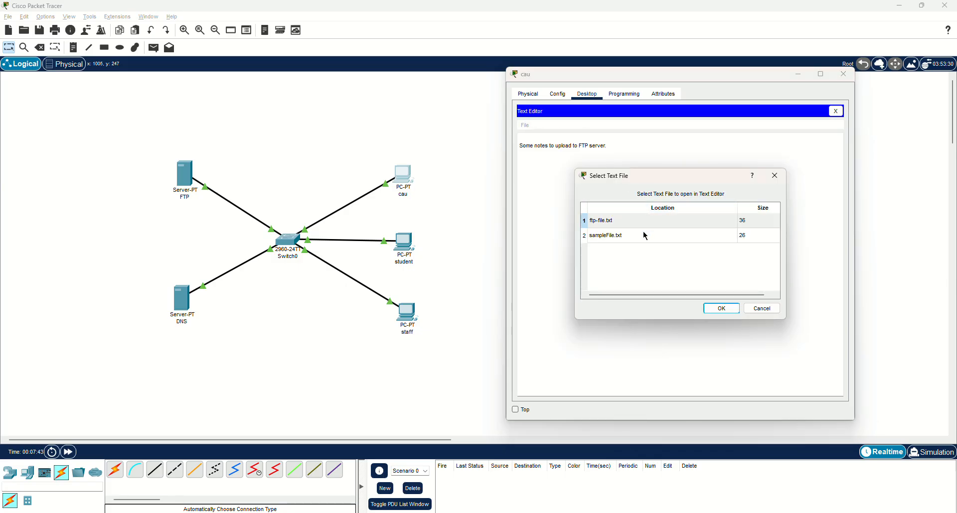
click(774, 175)
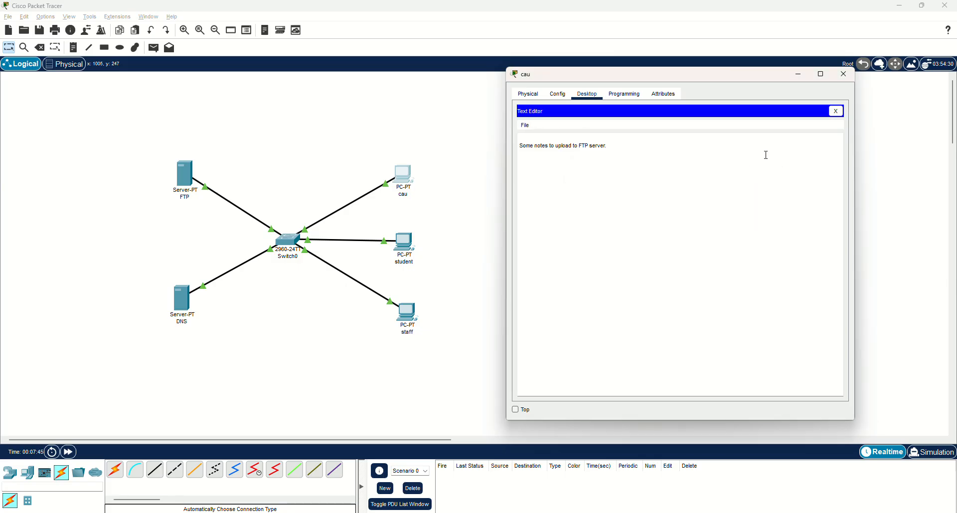
click(835, 110)
click(843, 74)
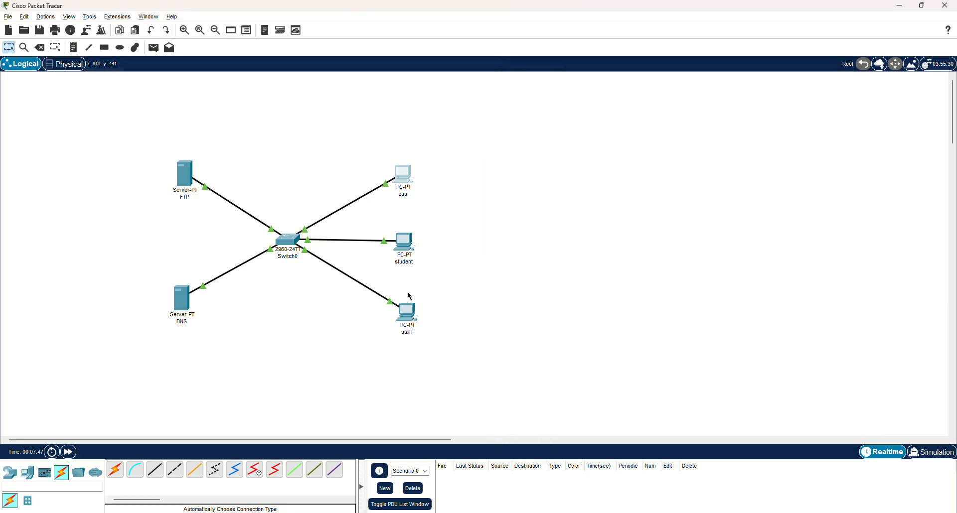
Check which text files are stored on the staff PC, and close its configuration
click(407, 313)
drag(497, 112, 678, 76)
click(691, 314)
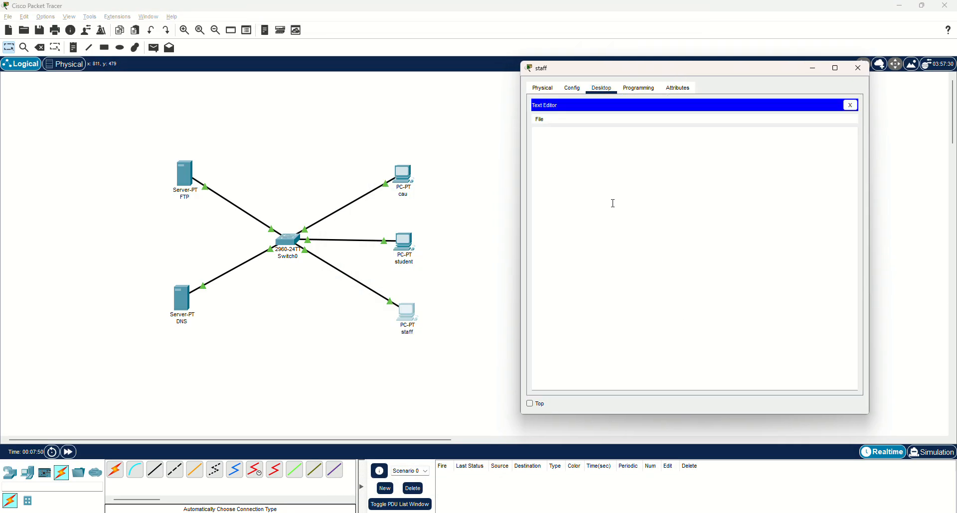
click(539, 120)
click(549, 140)
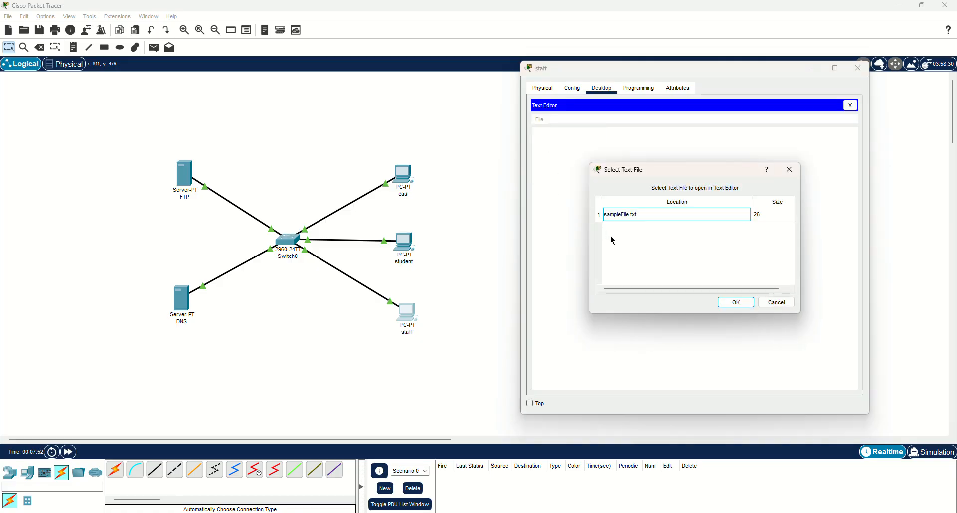
click(789, 170)
click(850, 105)
click(858, 69)
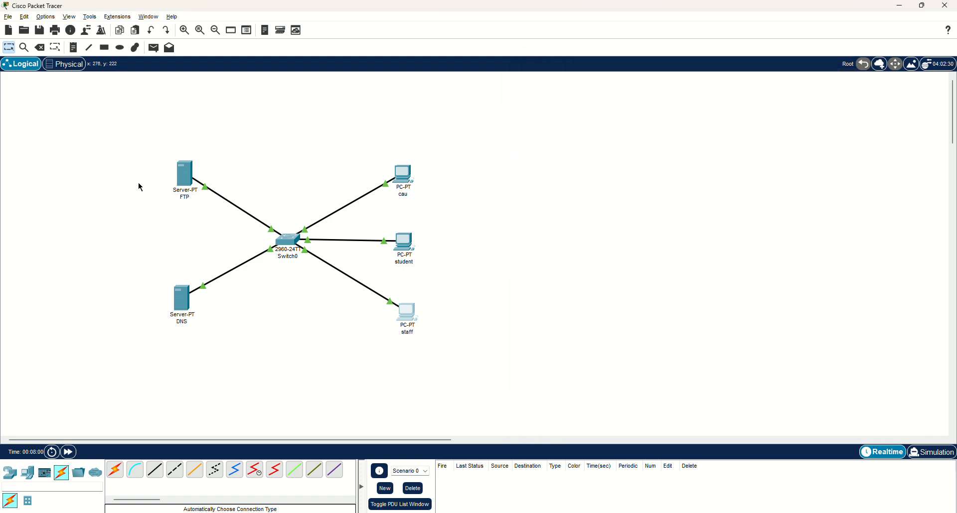
Connect from the cau PC's command prompt to the FTP server at 192.168.1.1
click(406, 178)
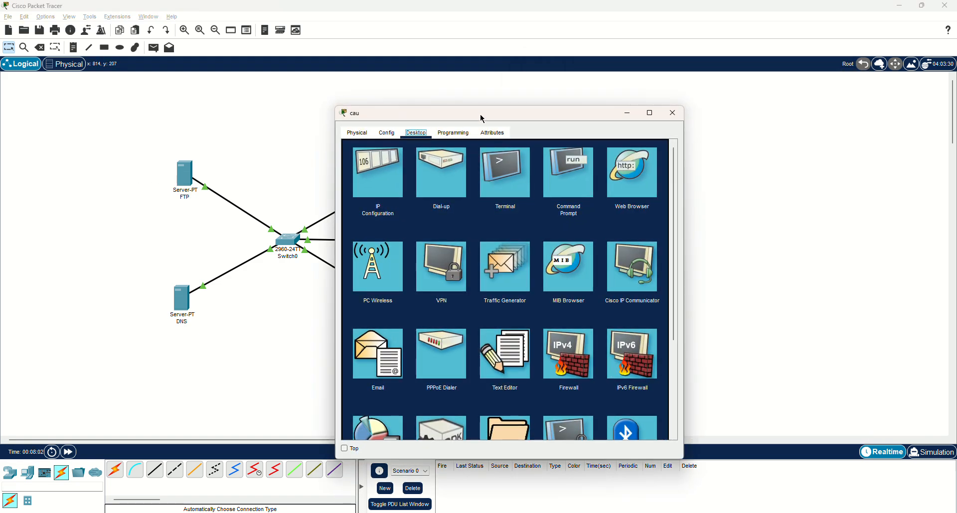
drag(482, 117, 665, 78)
click(752, 137)
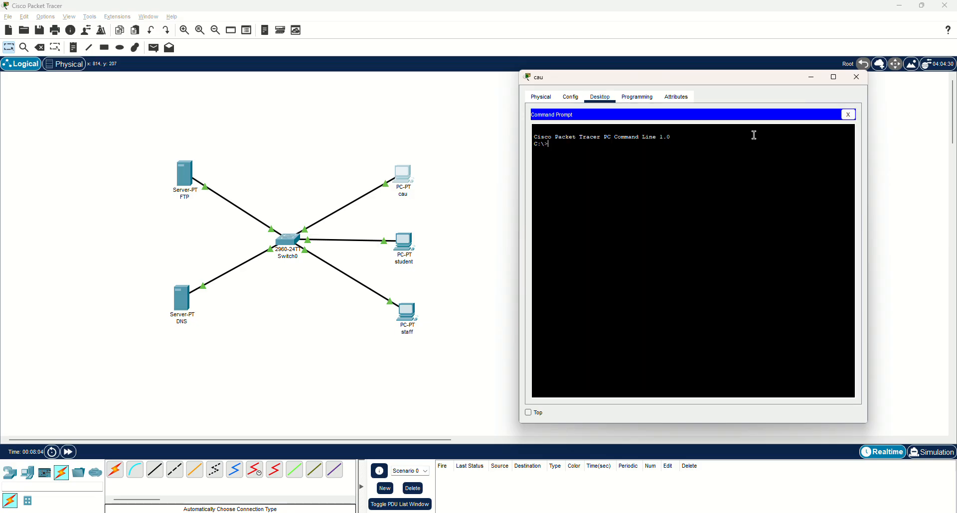
text(ftp 192.168.)
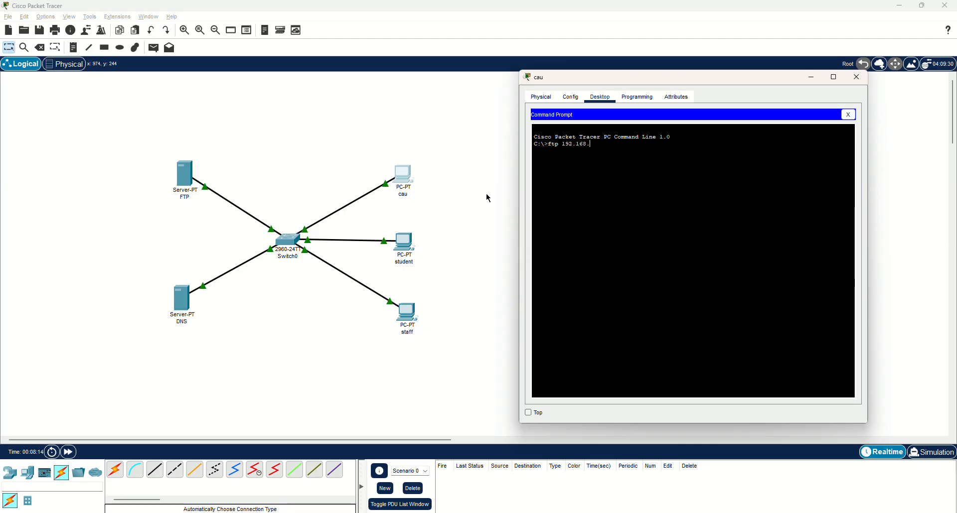
text(1.1)
key(Return)
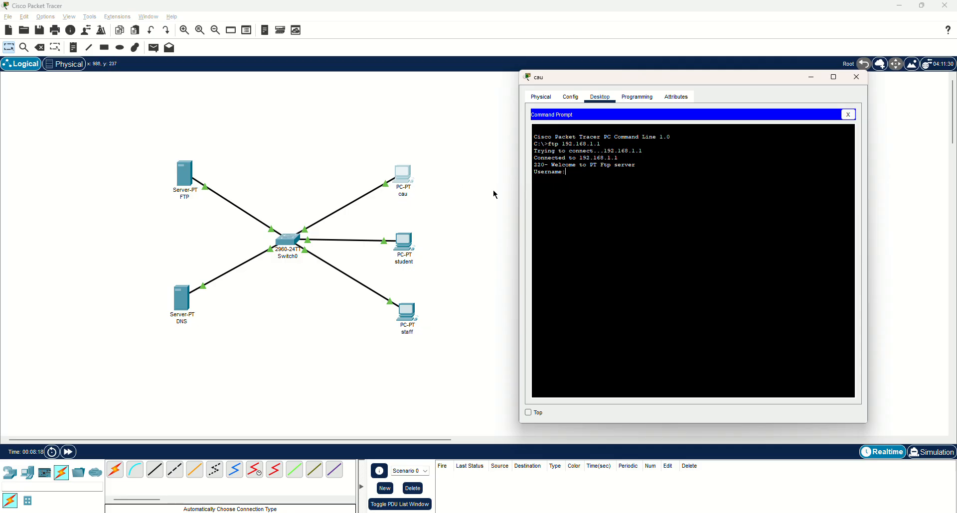
Log in to the FTP server with the username cau and the account password
text(cau)
key(Return)
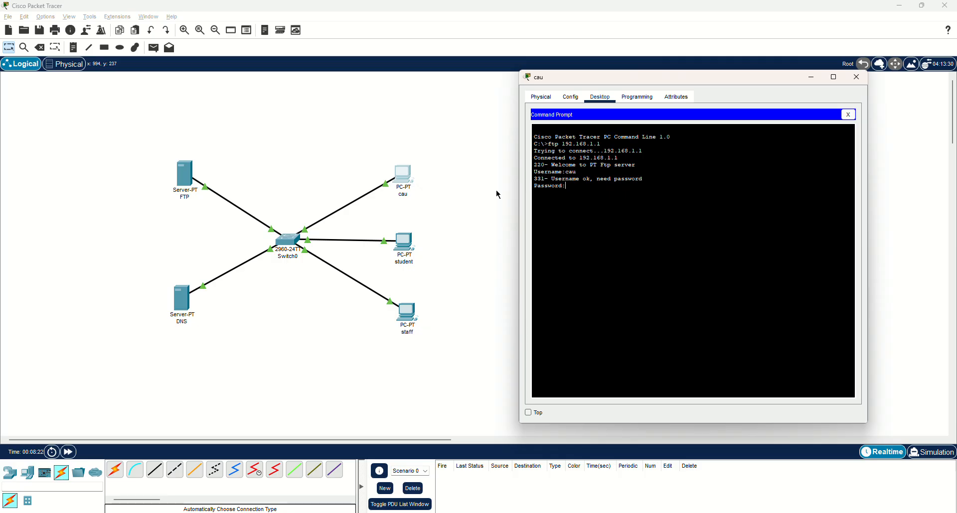
key(Return)
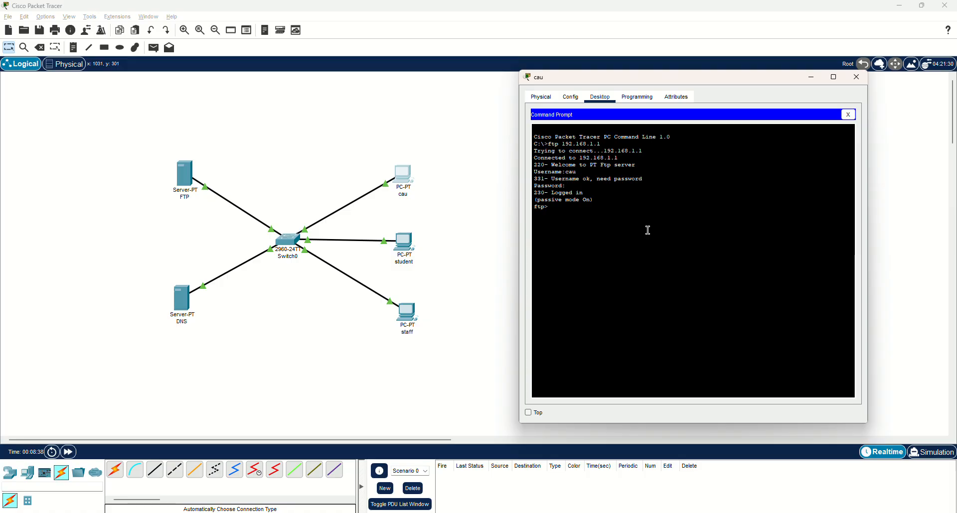
Upload ftp-file.txt to the FTP server with the put command, and close the cau PC's configuration
text(put ftp-file.txt)
key(Return)
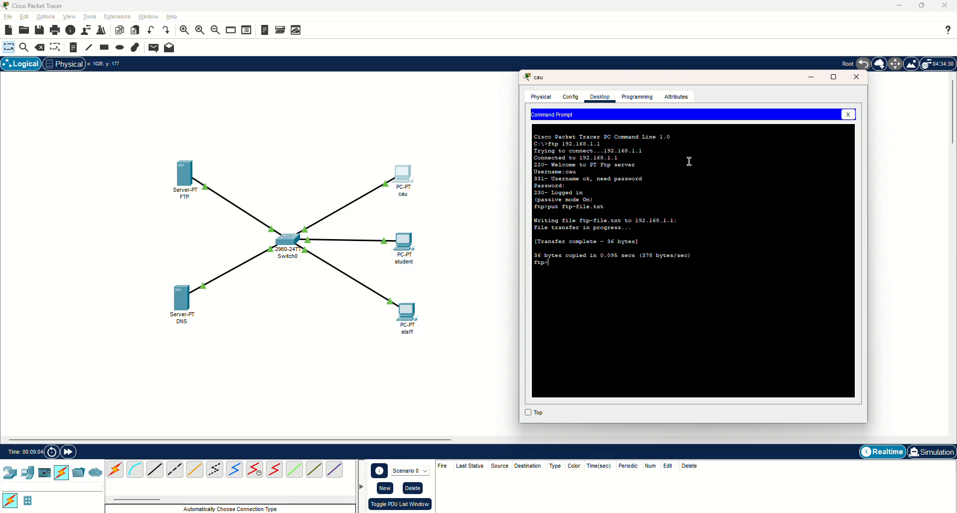
click(849, 115)
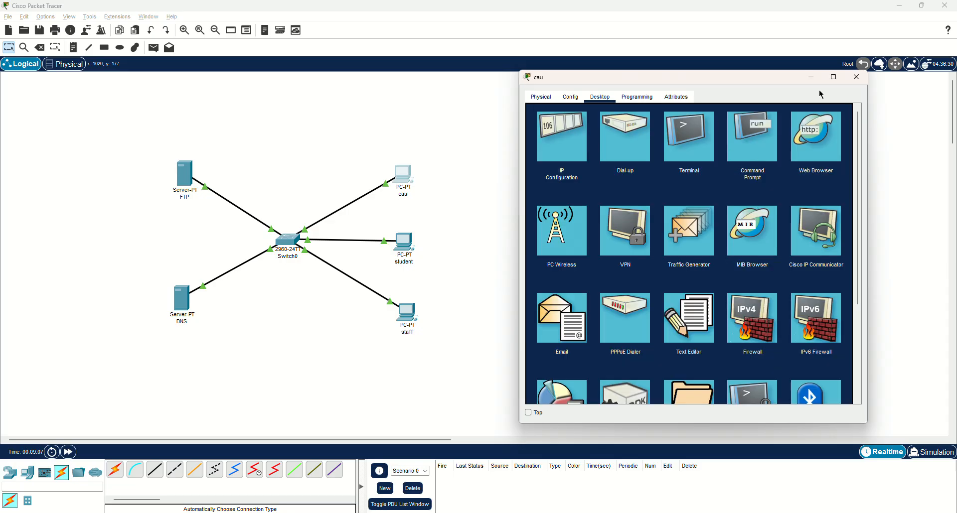
click(856, 77)
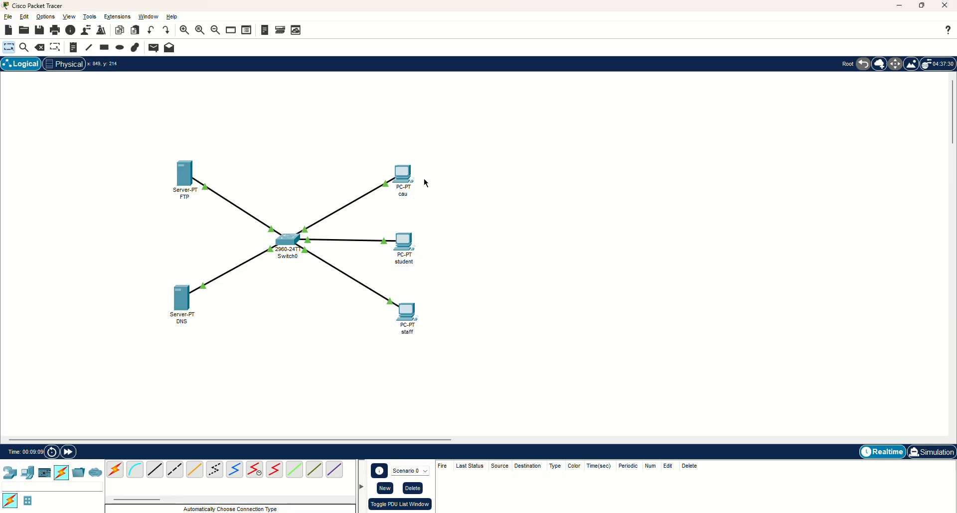
click(409, 248)
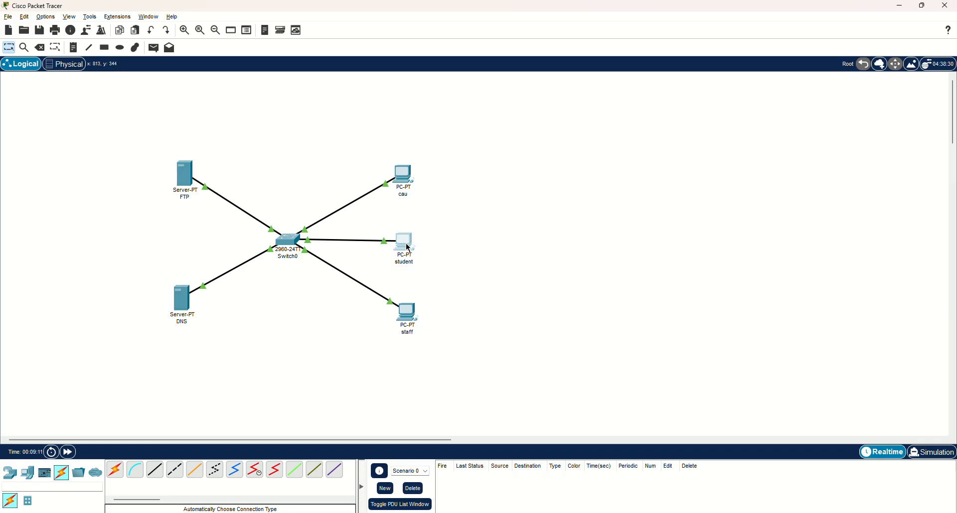
drag(468, 120, 656, 87)
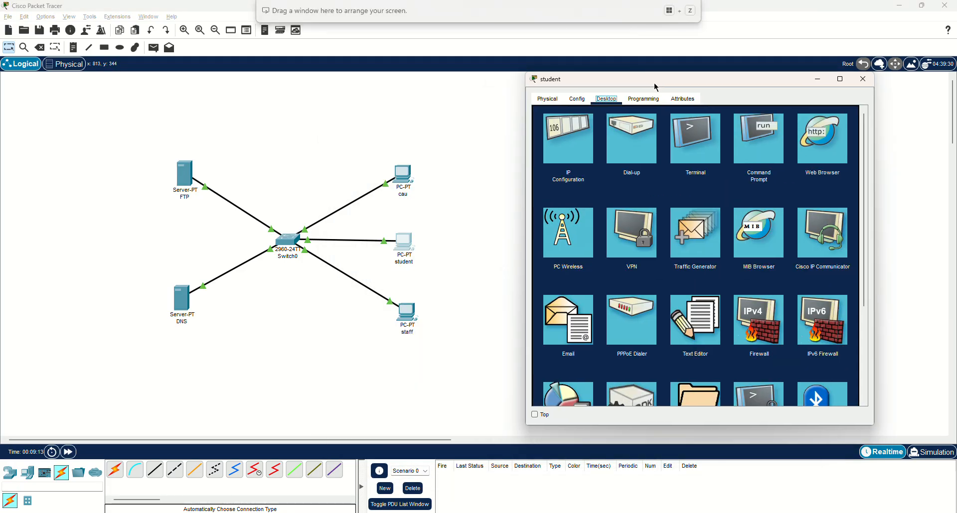
click(863, 78)
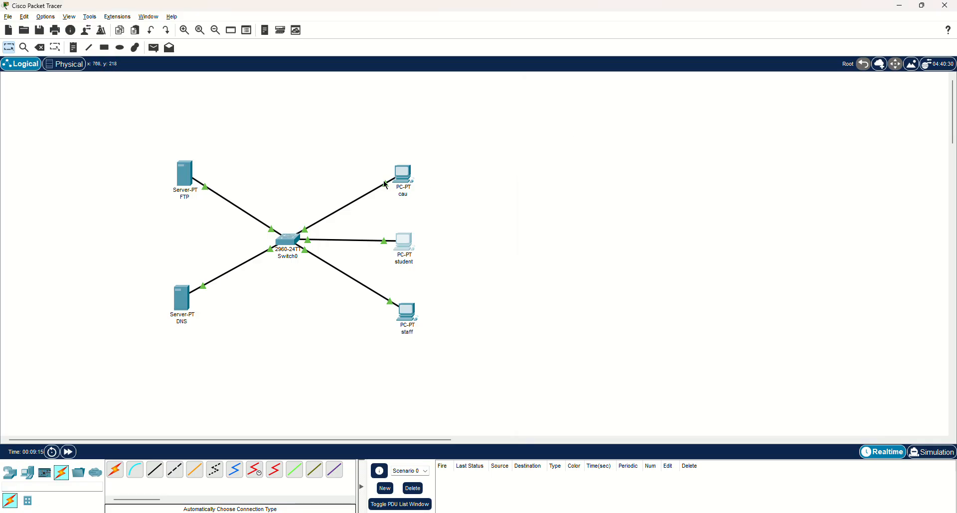
Quit the FTP session in the cau PC's command prompt, and close the PC's configuration
click(401, 178)
drag(489, 119, 622, 89)
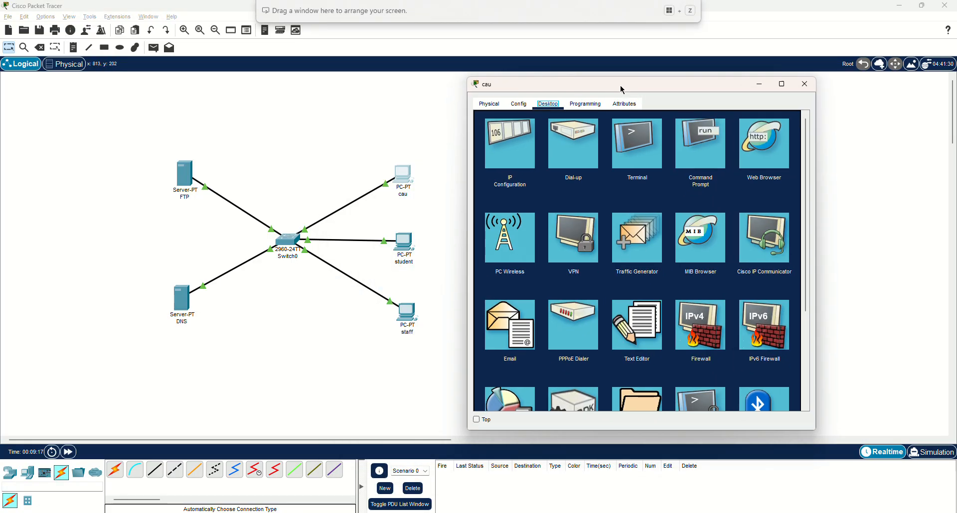
click(687, 147)
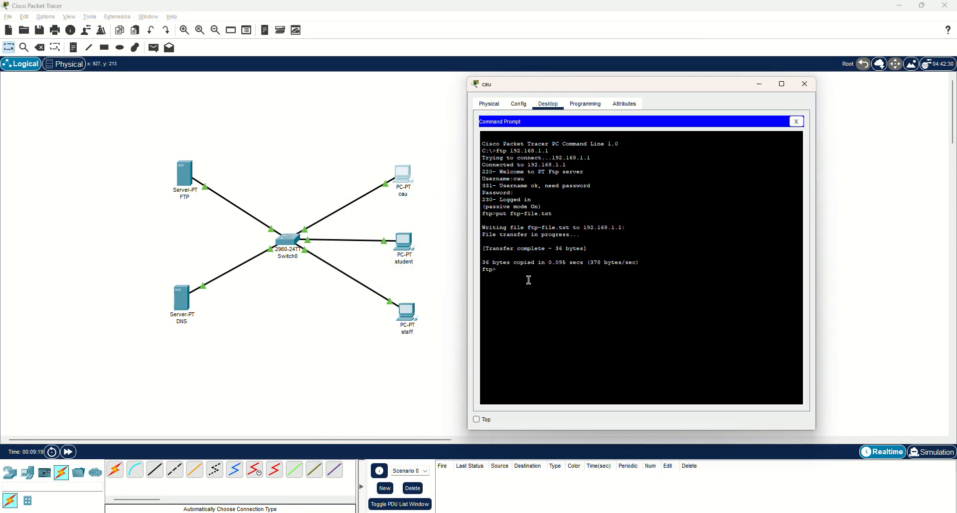
text(quit)
key(Return)
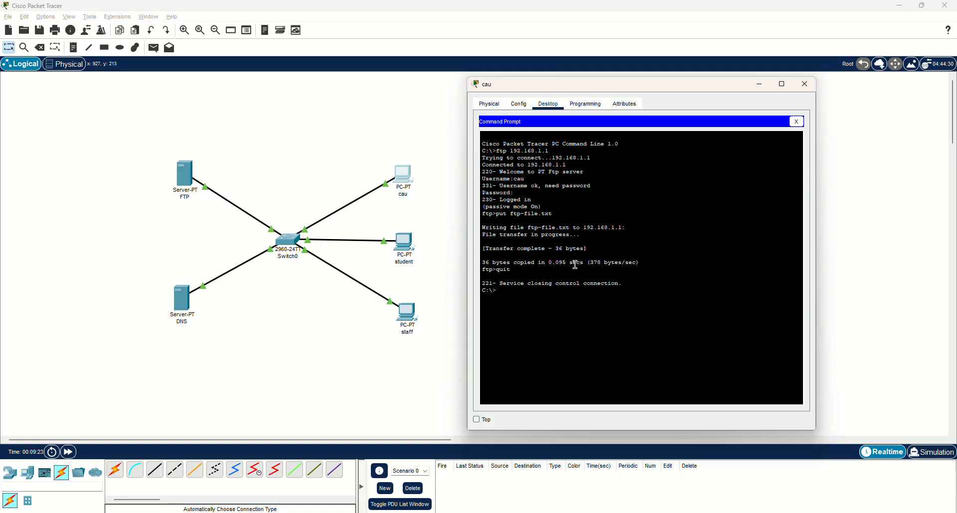
click(804, 85)
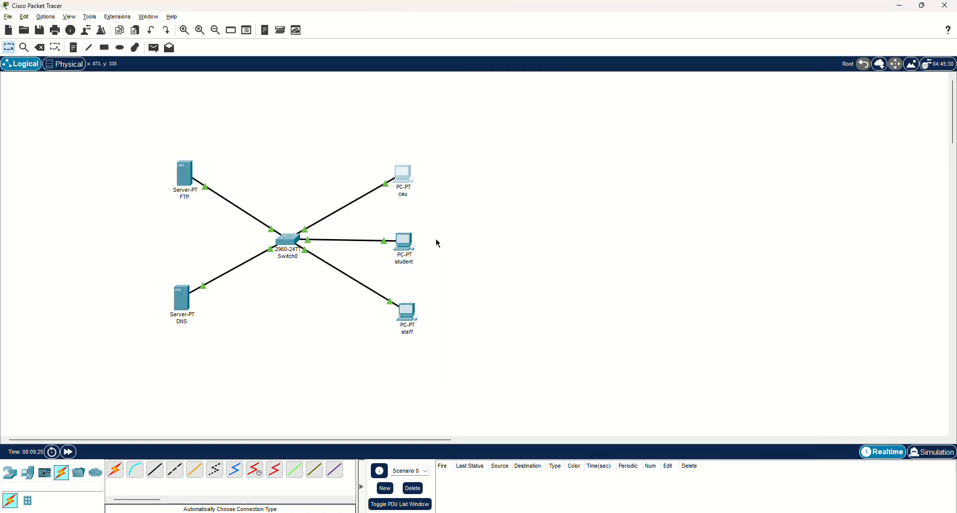
Check which text files are stored on the student PC, and close its text editor
click(406, 246)
drag(501, 121, 667, 83)
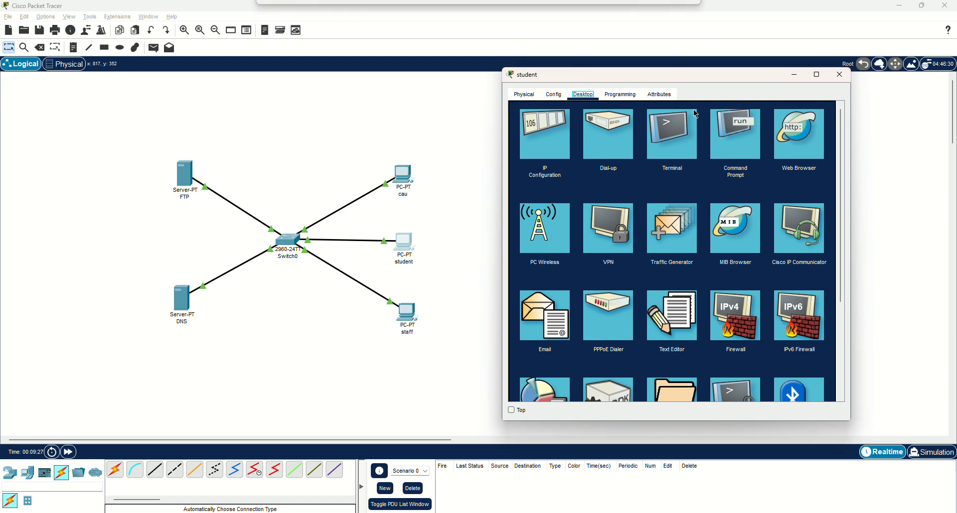
click(665, 298)
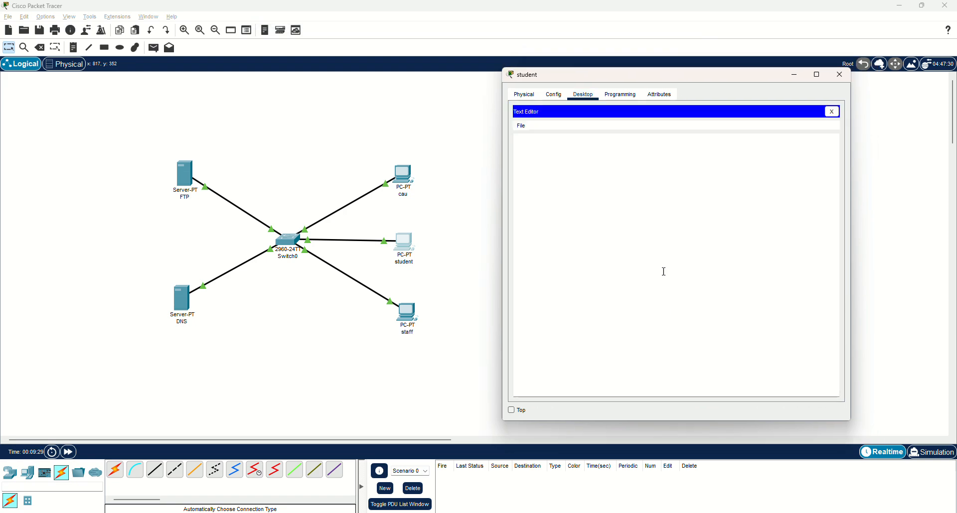
click(522, 127)
click(532, 149)
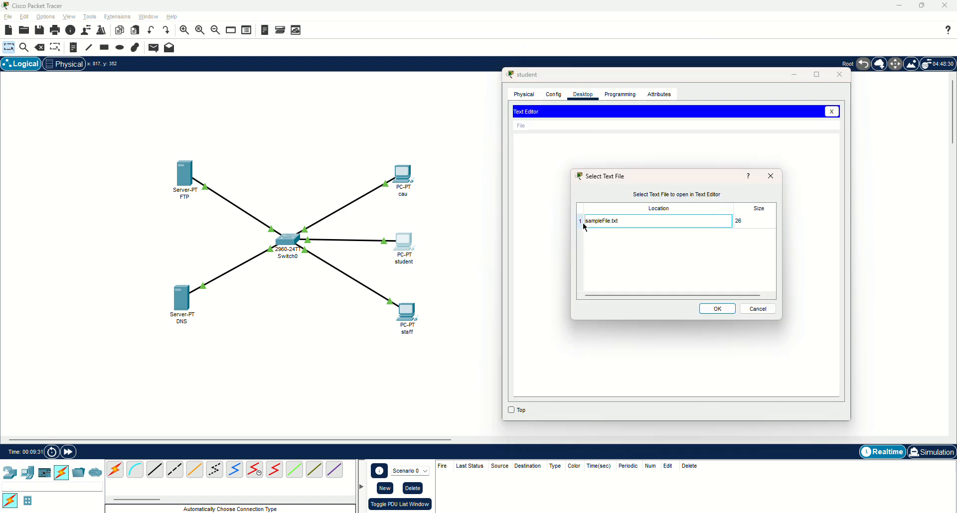
click(770, 176)
click(832, 112)
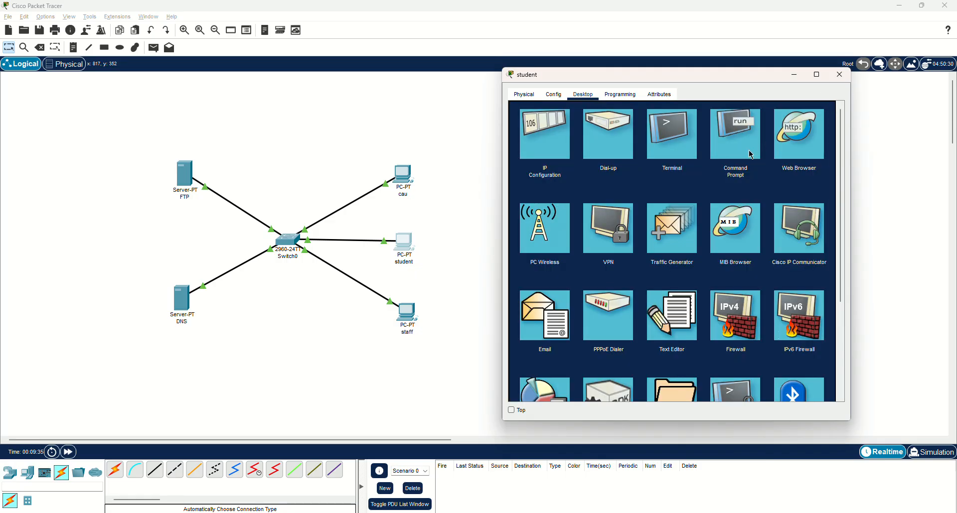
Connect to the FTP server at 192.168.1.1 from the student PC's command prompt
click(731, 139)
text(f)
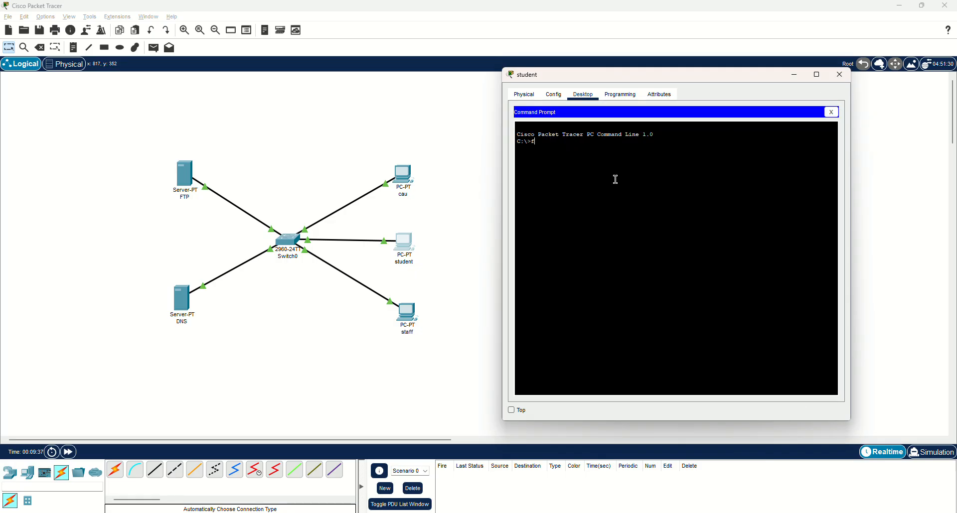
text(tp 192.168.1.1)
key(Return)
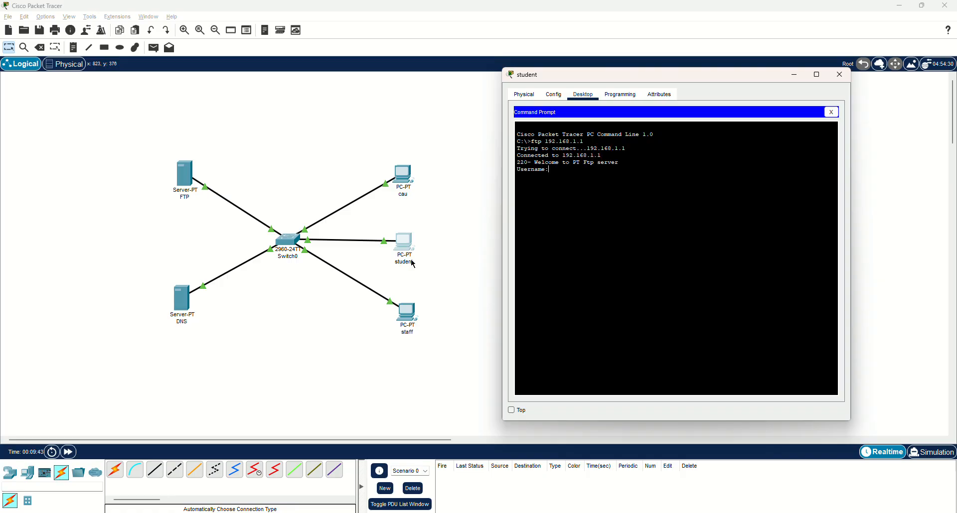
Log in to the FTP server with the username student and the account password
text(student)
key(Return)
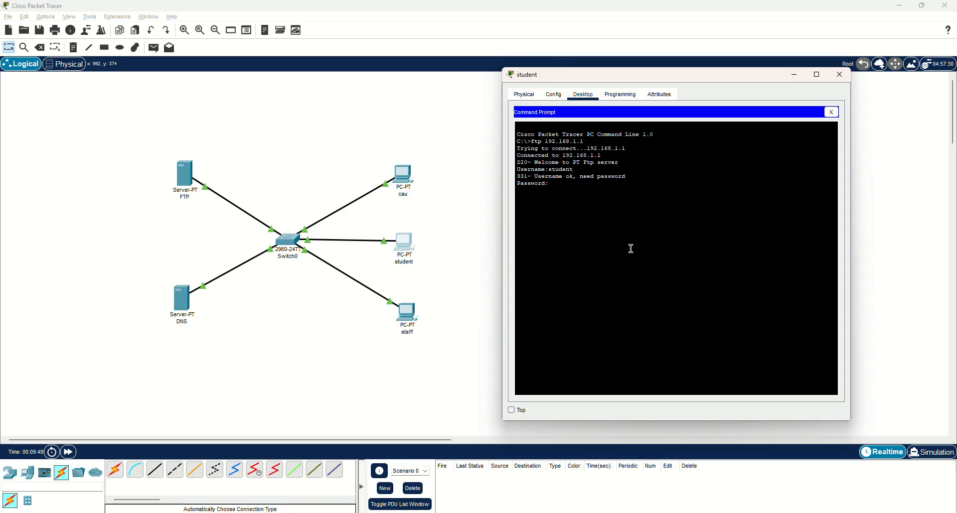
key(Return)
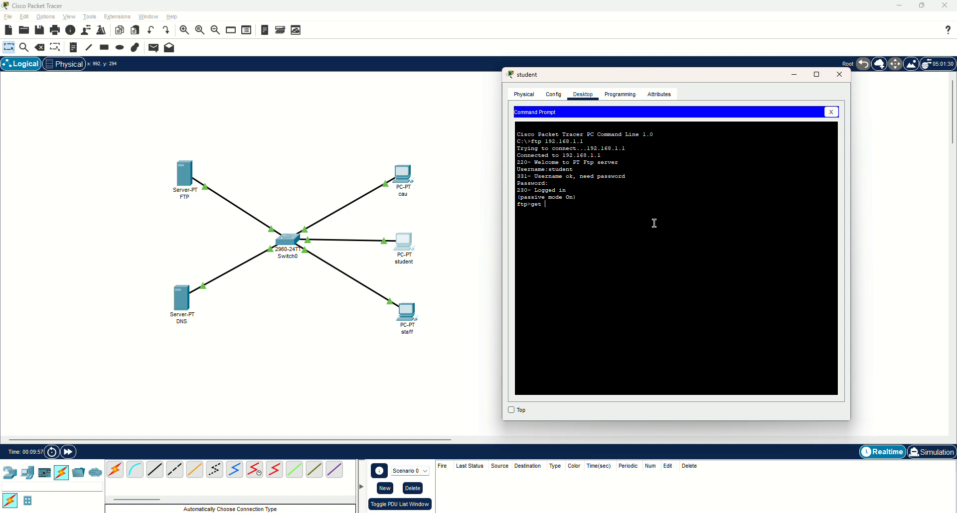
Download ftp-file.txt from the FTP server to the student PC with the get command, and close the command prompt
text(get ftp-file.txt)
key(Return)
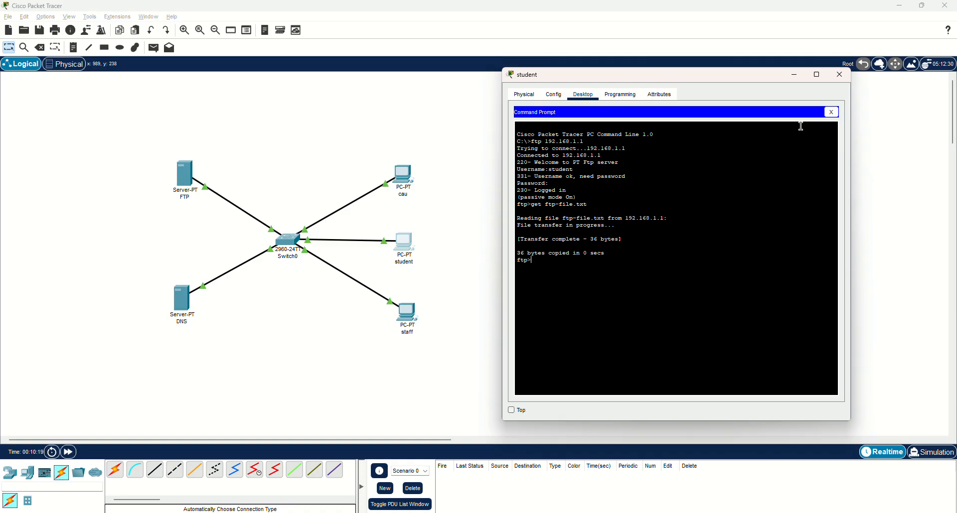
click(831, 112)
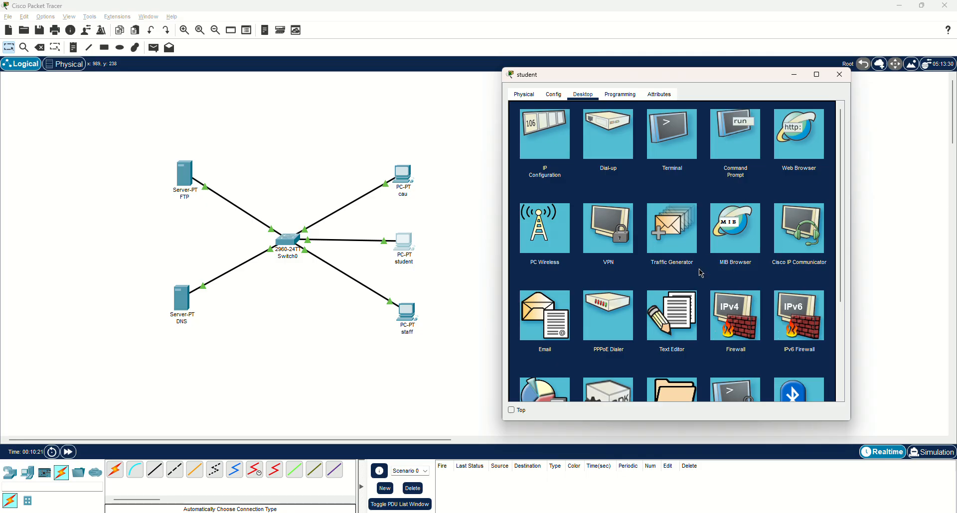
Open ftp-file.txt in the student PC's text editor to check the downloaded file, and close the editor
click(673, 319)
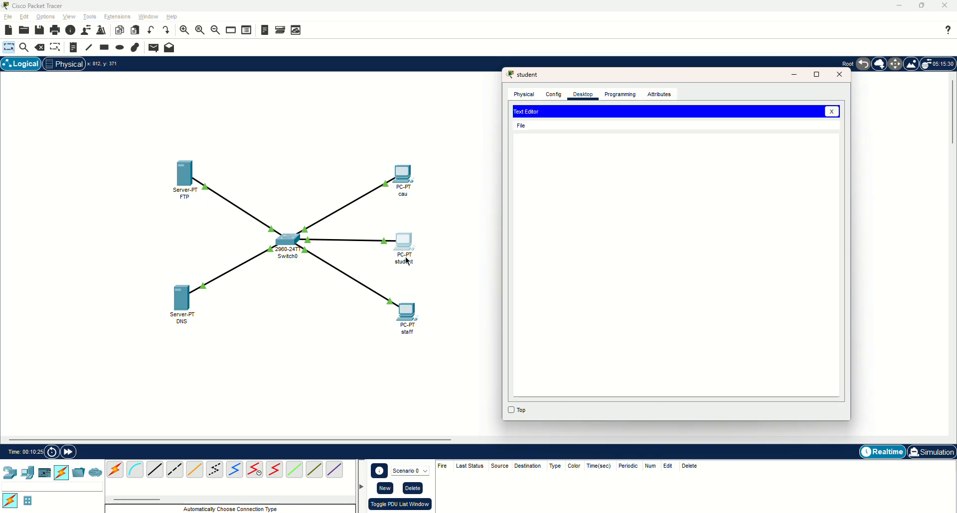
click(521, 126)
click(525, 153)
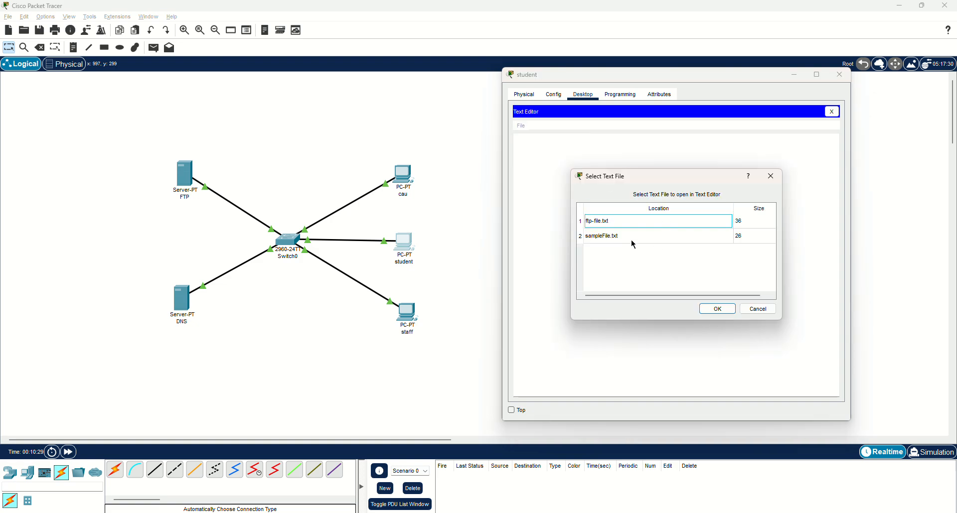
click(596, 223)
click(717, 309)
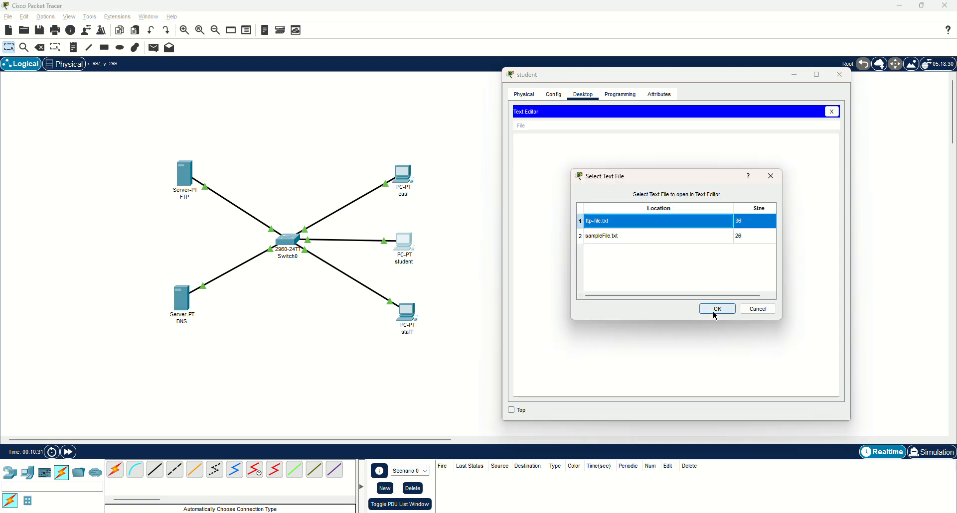
click(831, 112)
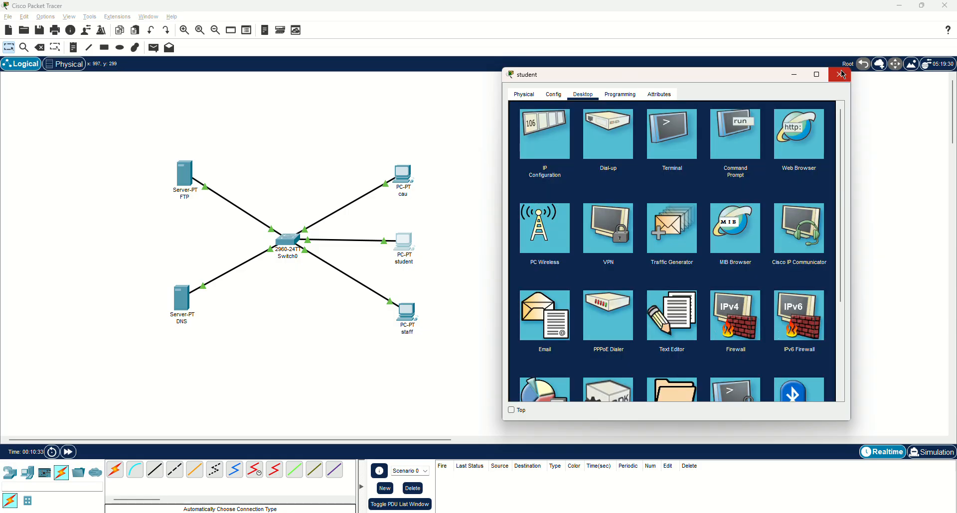
Quit the FTP session in the student PC's command prompt, and close the PC's configuration
click(736, 137)
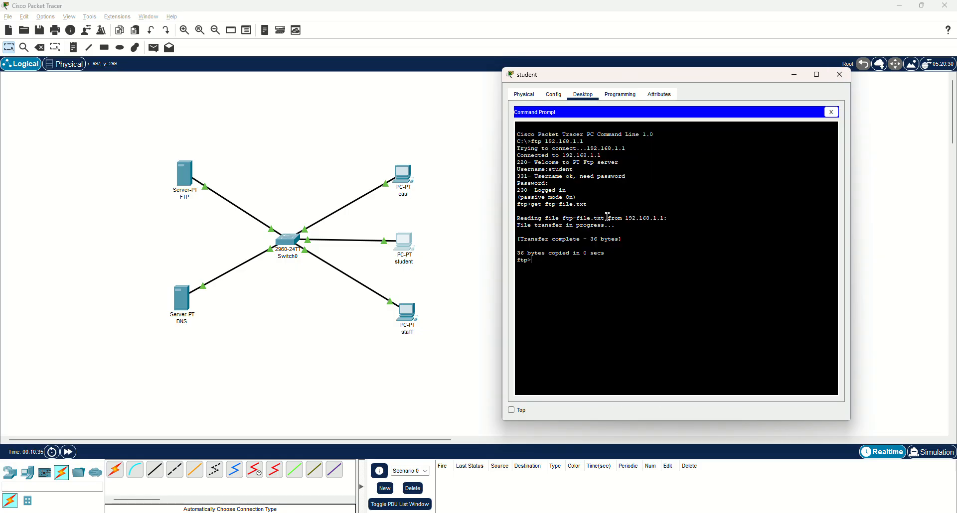
text(quit)
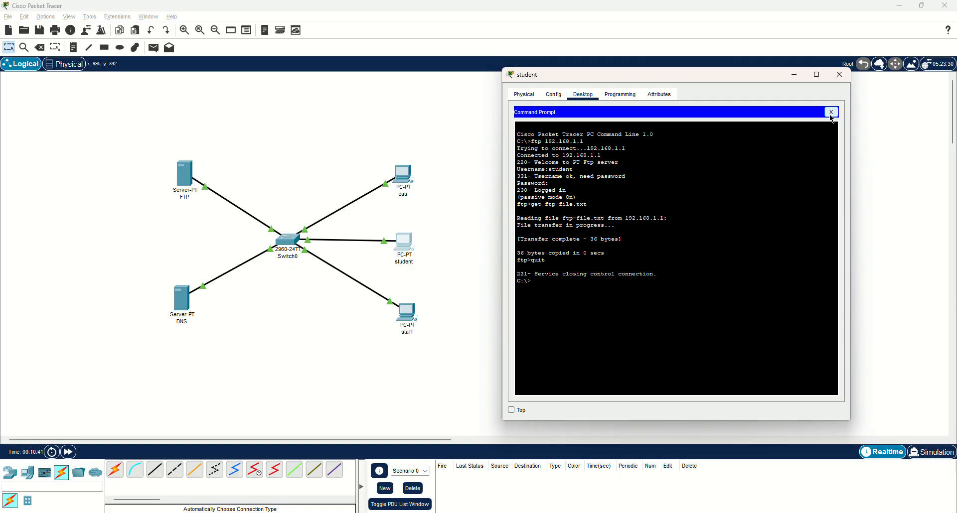
click(831, 113)
click(840, 75)
Check which text files are stored on the staff PC, and close its text editor
click(409, 315)
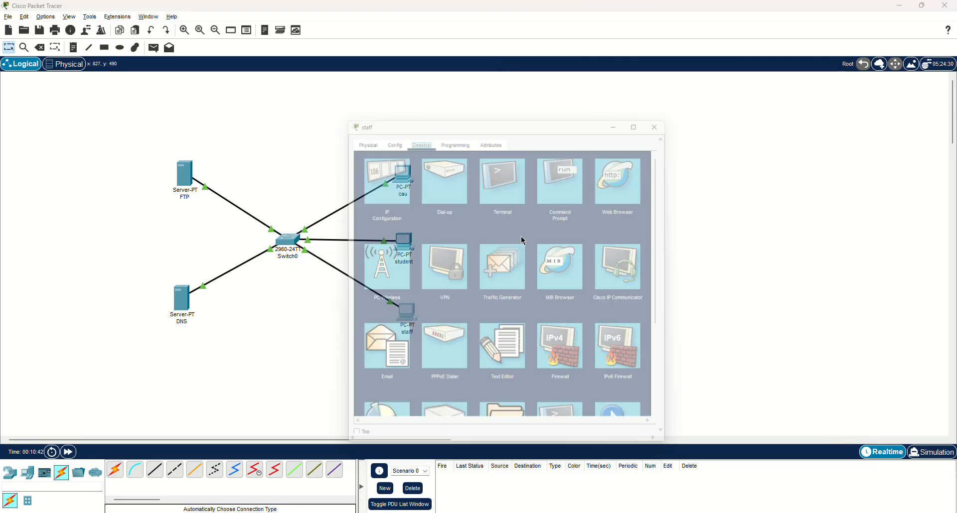
drag(499, 114, 628, 85)
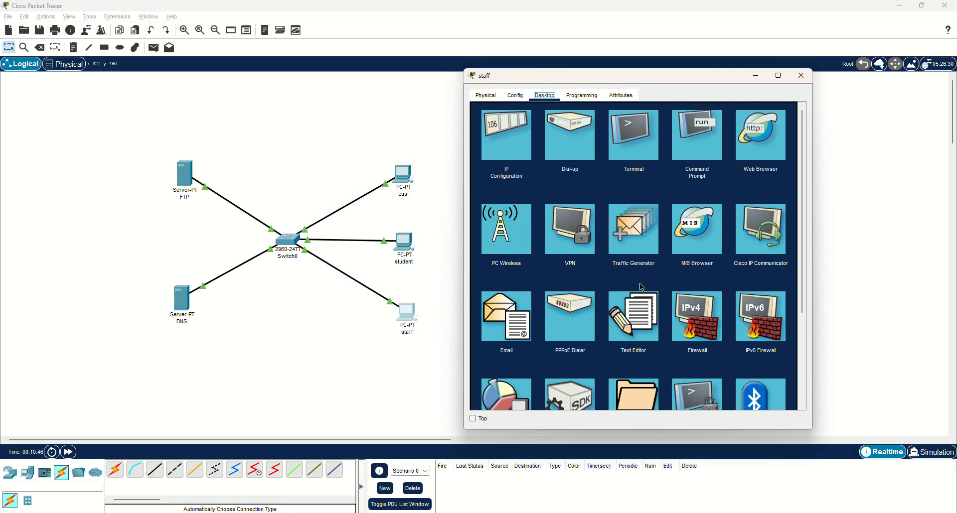
click(632, 312)
click(482, 127)
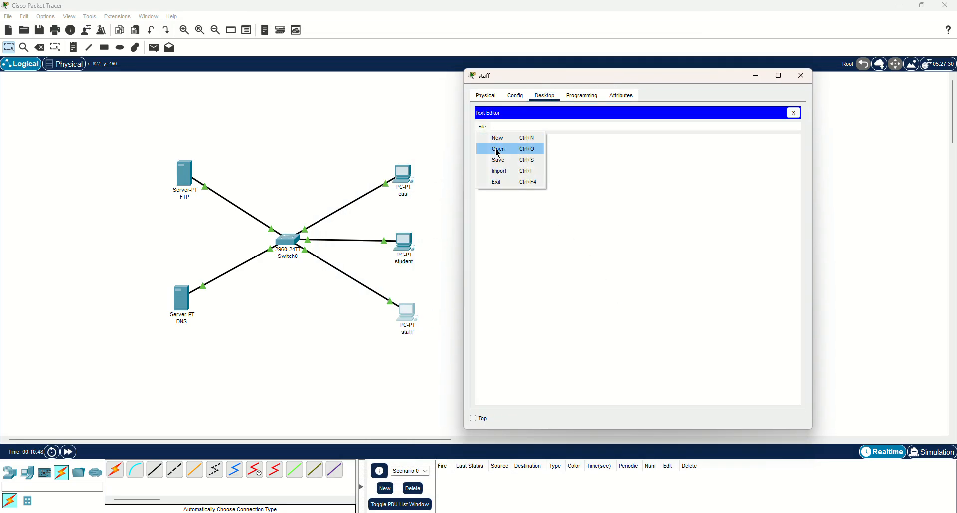
click(500, 149)
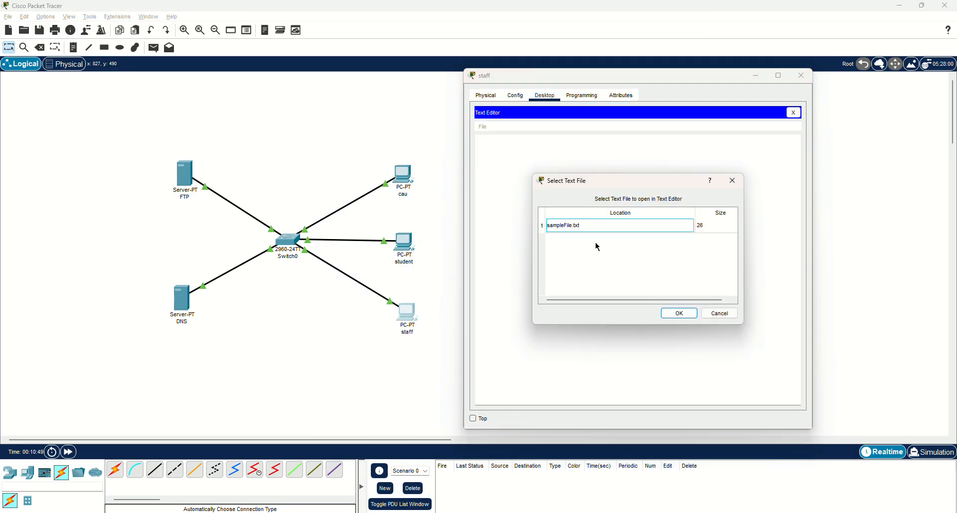
click(732, 180)
click(793, 113)
Connect to the FTP server at 192.168.1.1 from the staff PC's command prompt
click(696, 150)
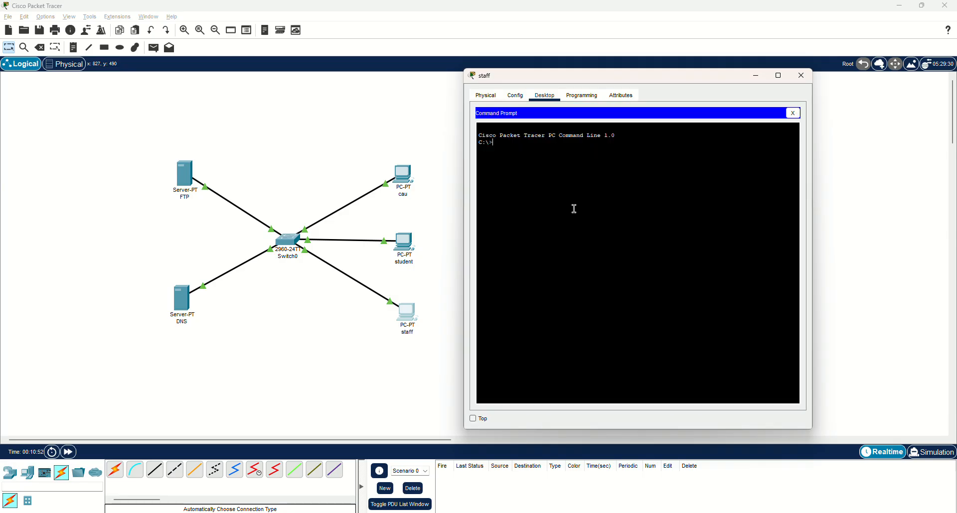
text(ftp 192.168.1.1)
key(Return)
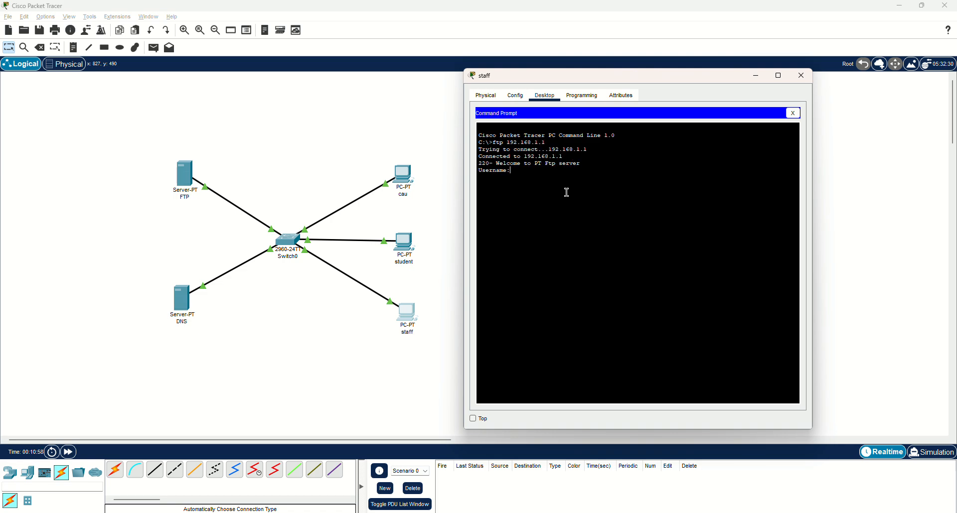
Log in to the FTP server with the username staff and the account password
text(stqff)
key(Return)
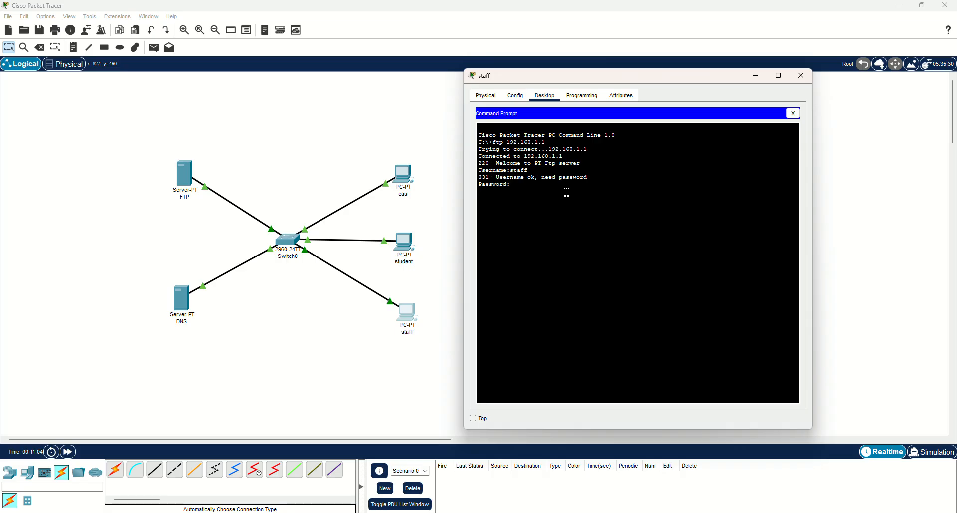
key(Return)
Download ftp-file.txt from the FTP server to the staff PC with the get command, and close the command prompt
text(get)
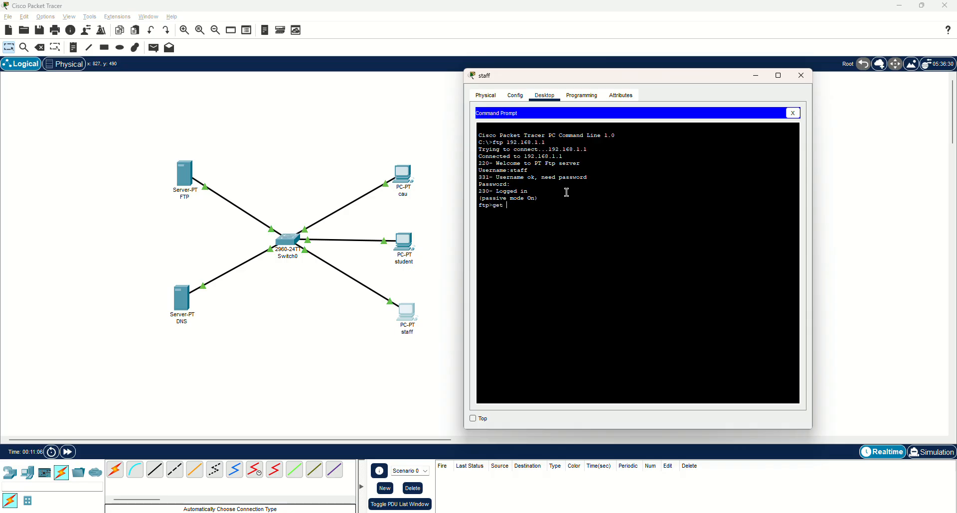
text( ftp-file.txt)
key(Return)
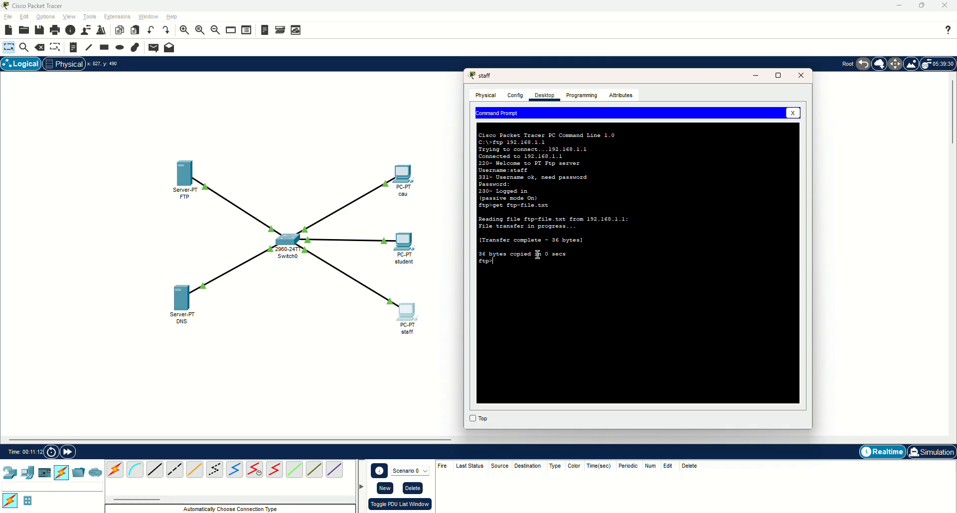
click(793, 113)
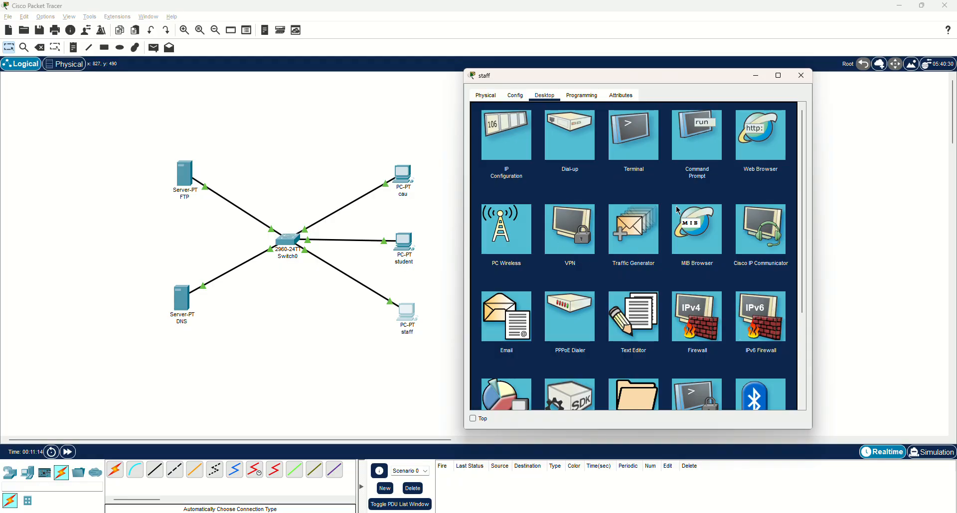
Quit the FTP session in the staff PC's command prompt, and close the prompt
click(701, 152)
text(qu)
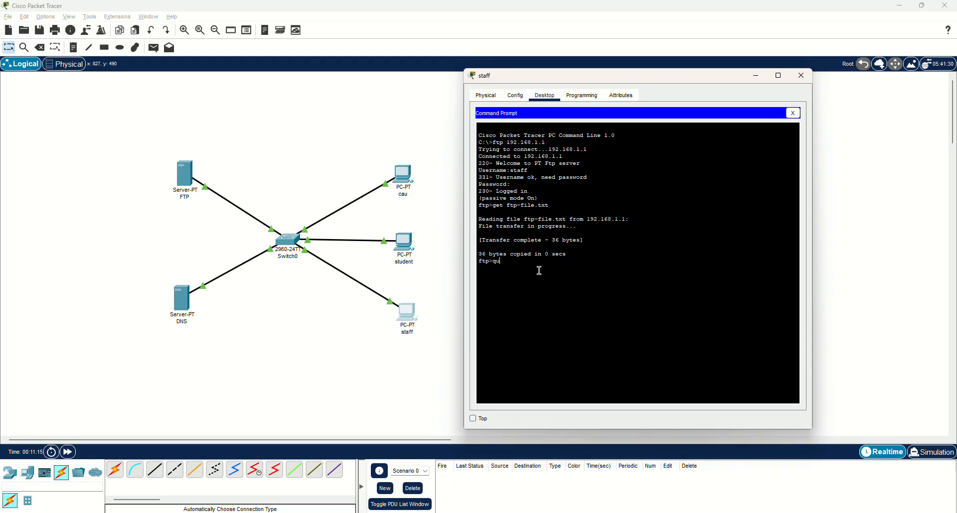
text(it)
key(Return)
click(793, 113)
Open ftp-file.txt in the staff PC's text editor to read its contents, and close the PC's configuration
click(636, 312)
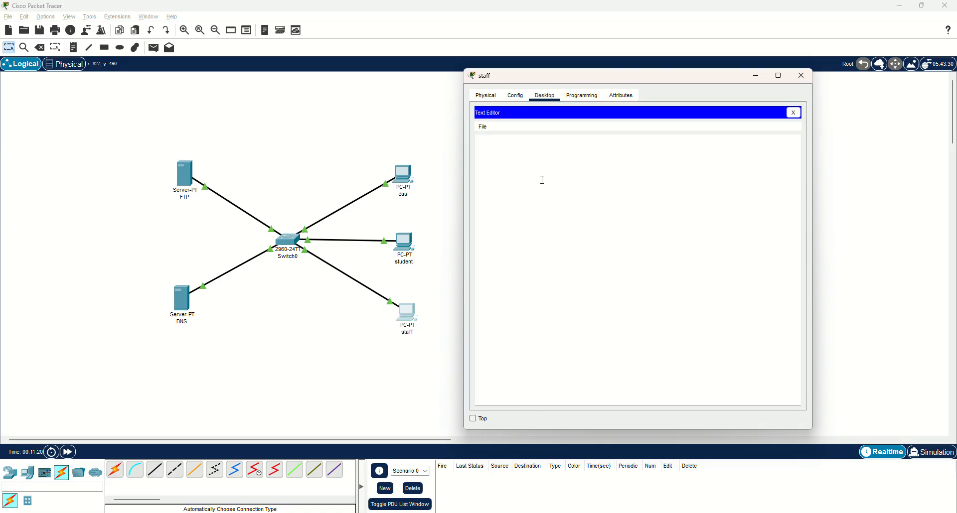
click(483, 127)
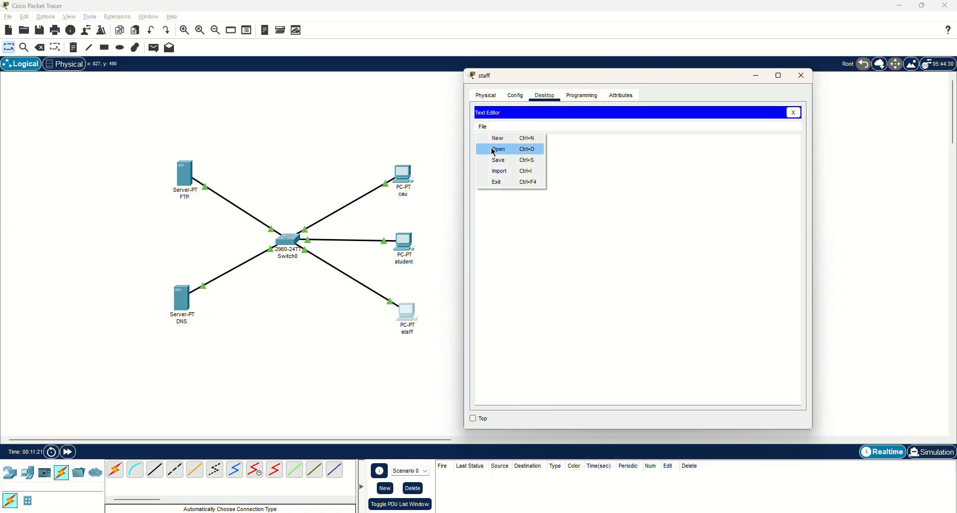
click(495, 150)
click(564, 228)
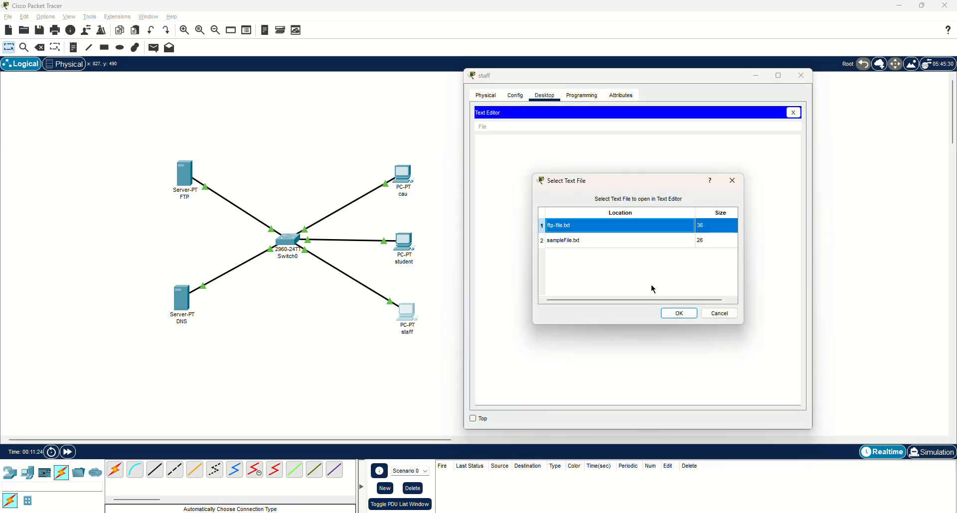
click(674, 313)
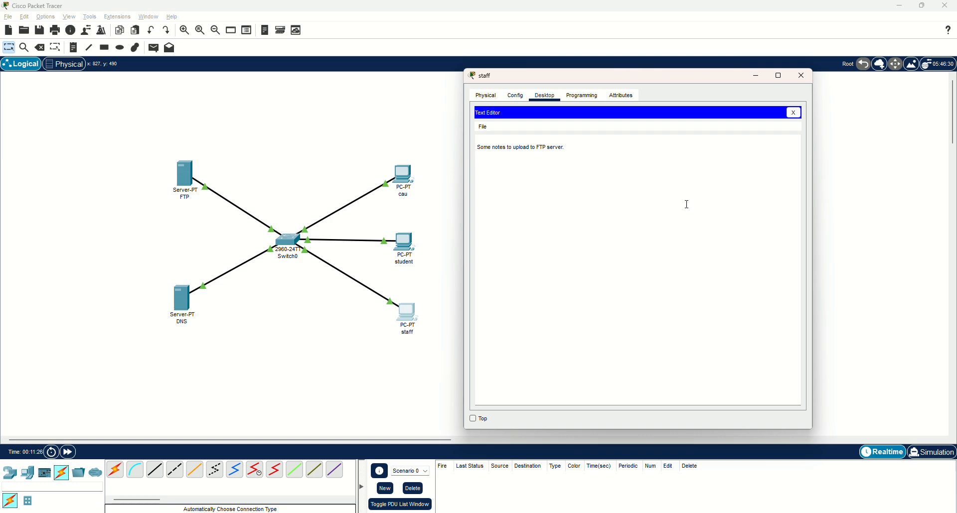
click(793, 113)
click(801, 76)
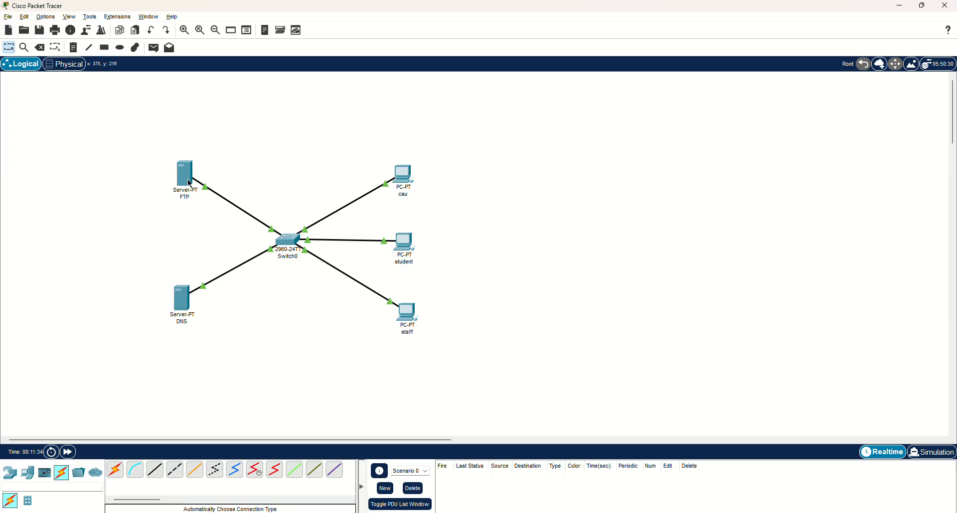
Check the DNS server address in the cau PC's IP configuration, and close the PC's configuration
click(406, 173)
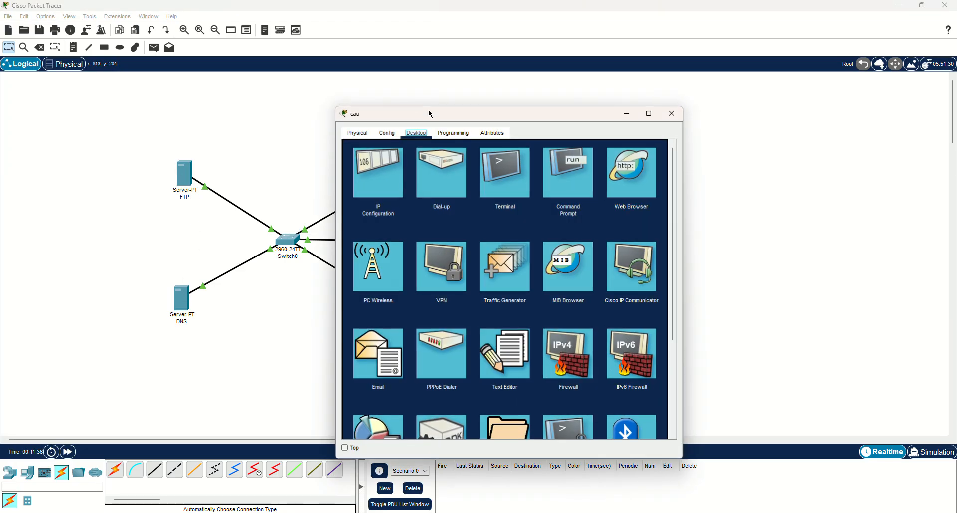
drag(414, 110, 585, 75)
click(533, 132)
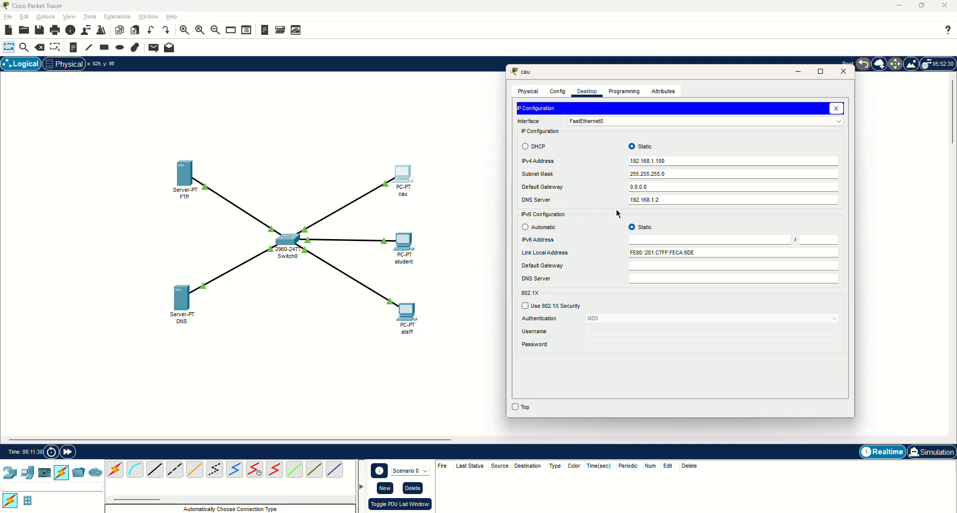
drag(662, 199, 576, 199)
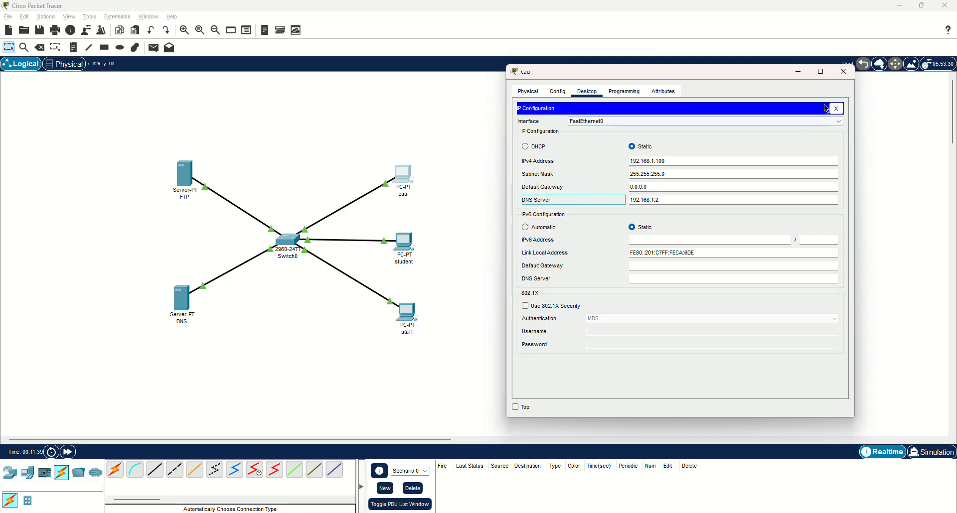
click(843, 71)
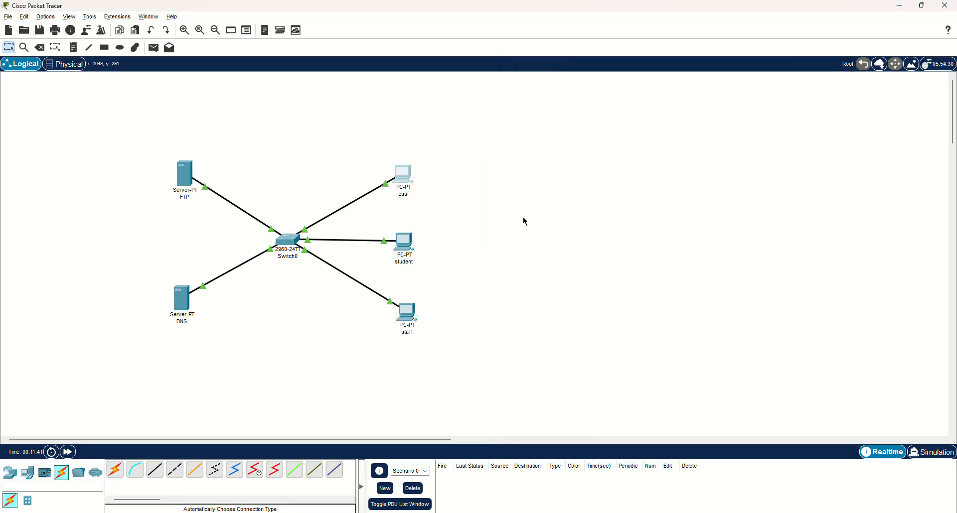